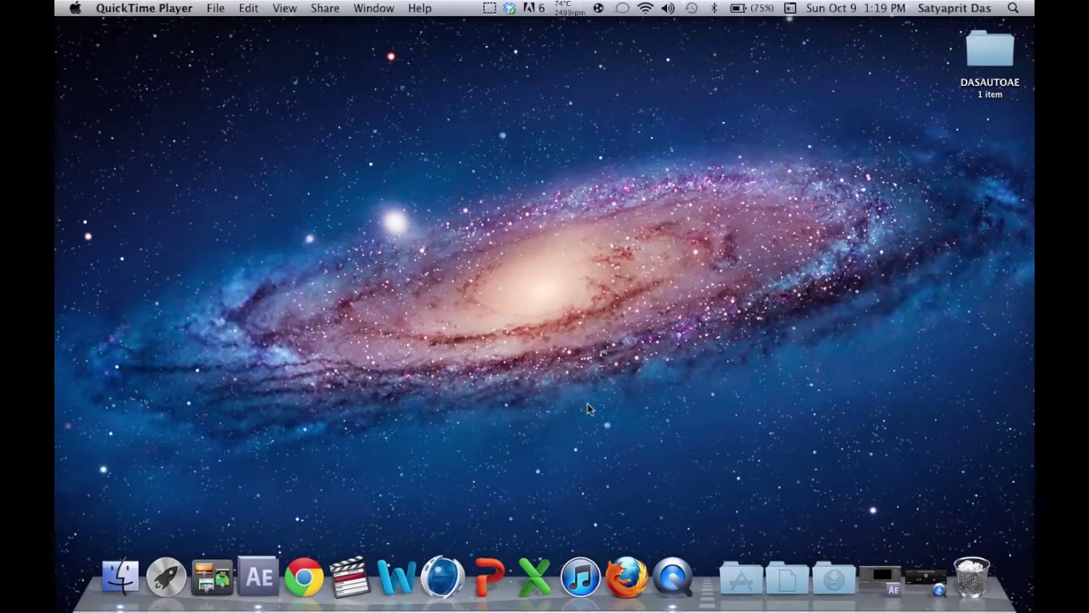
# Create a new composition, Comp 3, with default settings and close the Comp 1 tab.
pyautogui.click(882, 579)
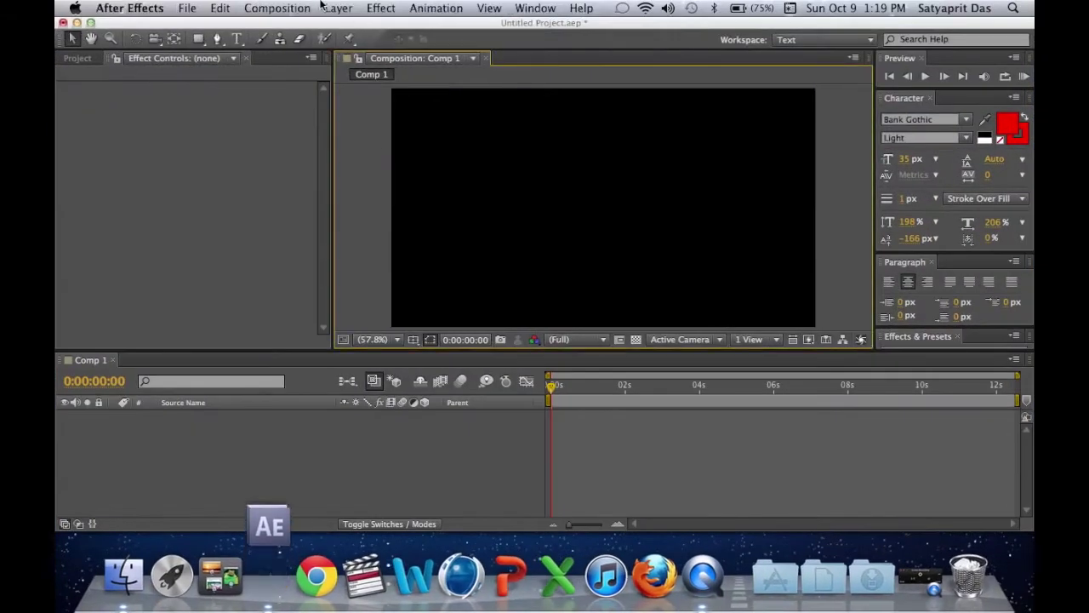
pyautogui.click(277, 8)
pyautogui.click(302, 27)
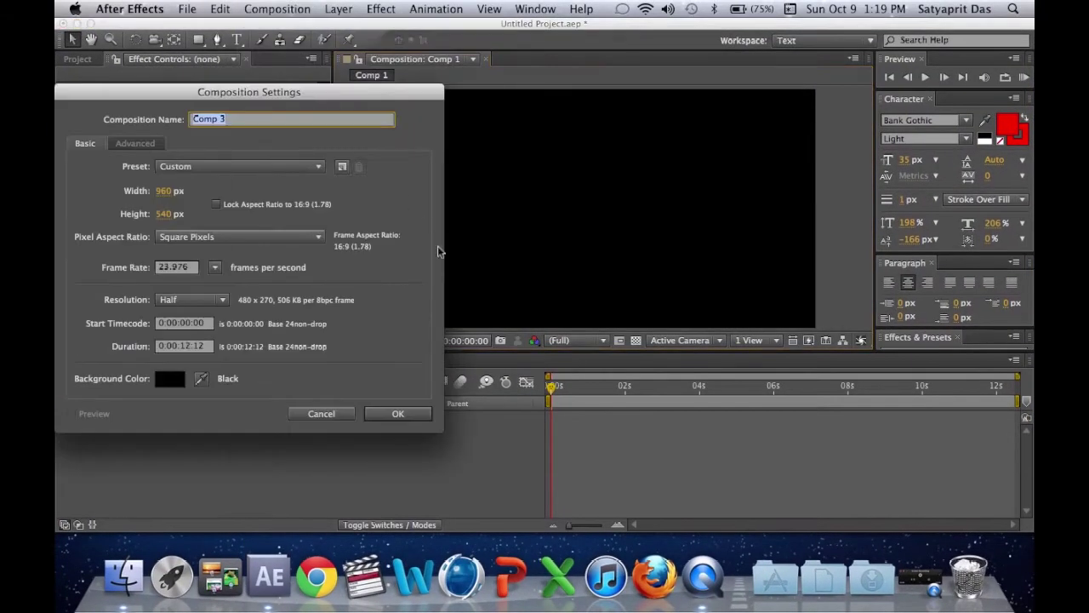
pyautogui.press('Return')
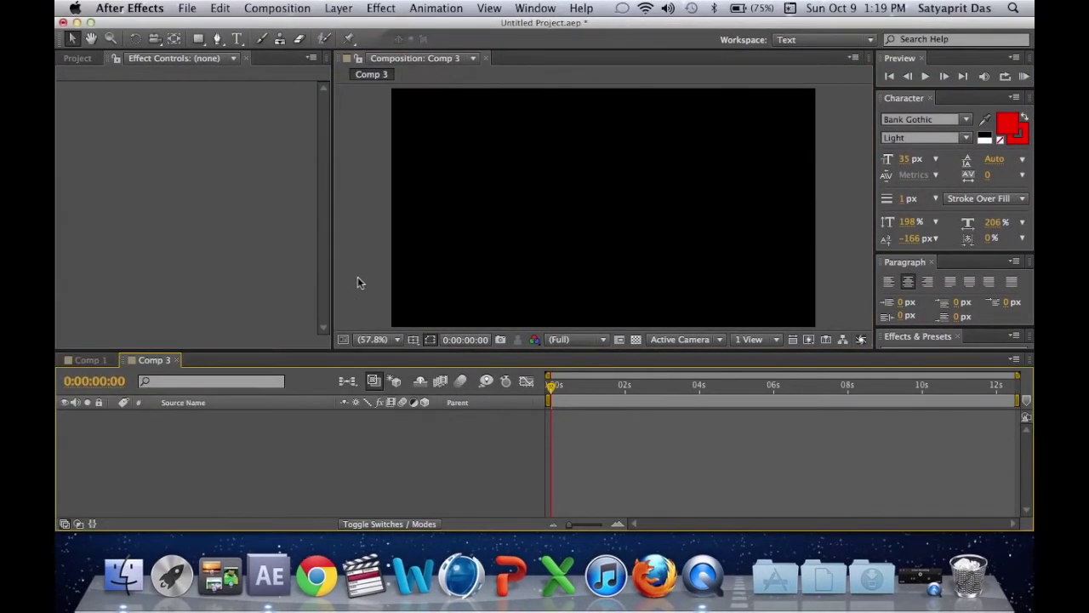
pyautogui.click(91, 360)
pyautogui.click(115, 360)
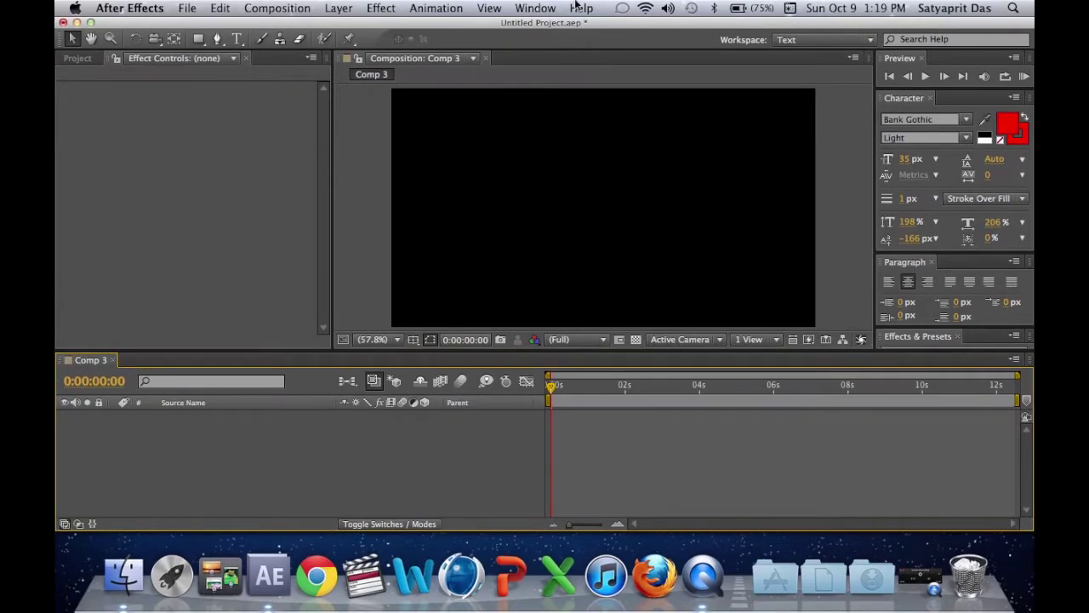
# Add a text layer reading 'Alex20productions' in the middle of the comp.
pyautogui.click(237, 39)
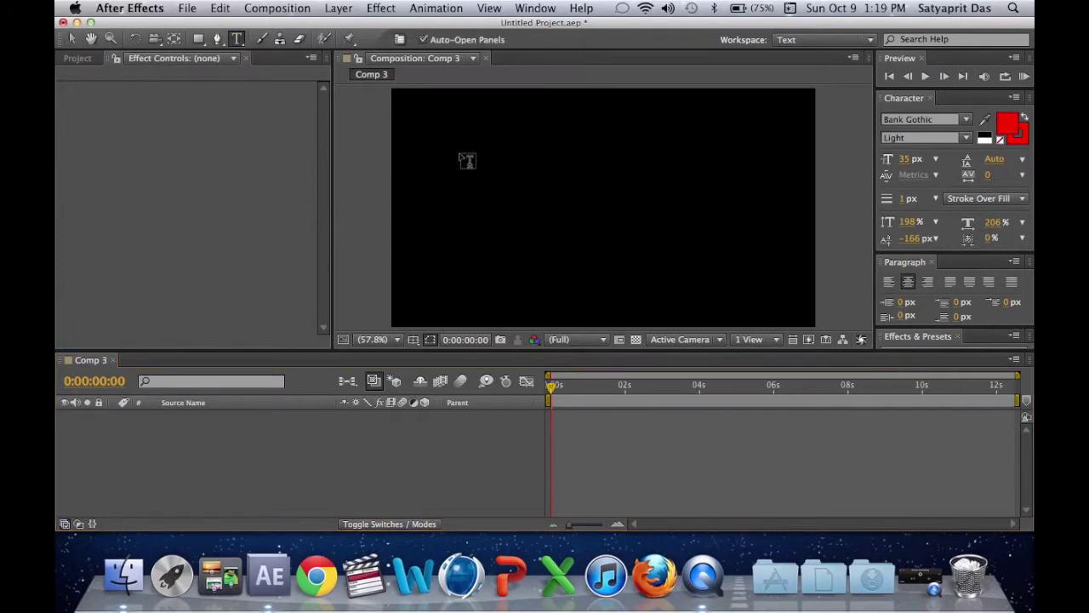
pyautogui.click(484, 204)
pyautogui.write('A')
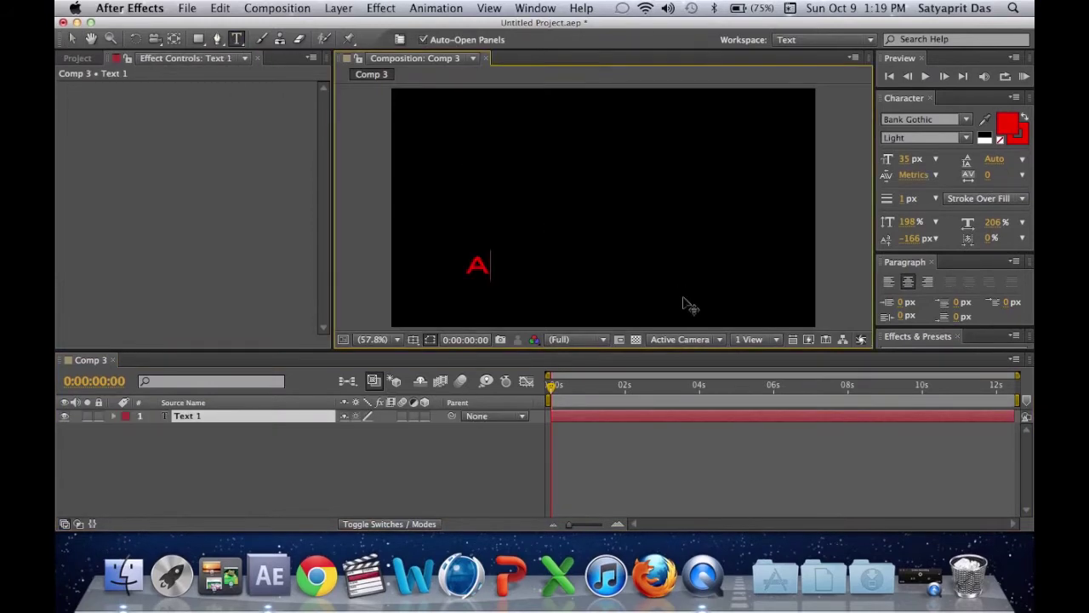
pyautogui.write('lex 20prody')
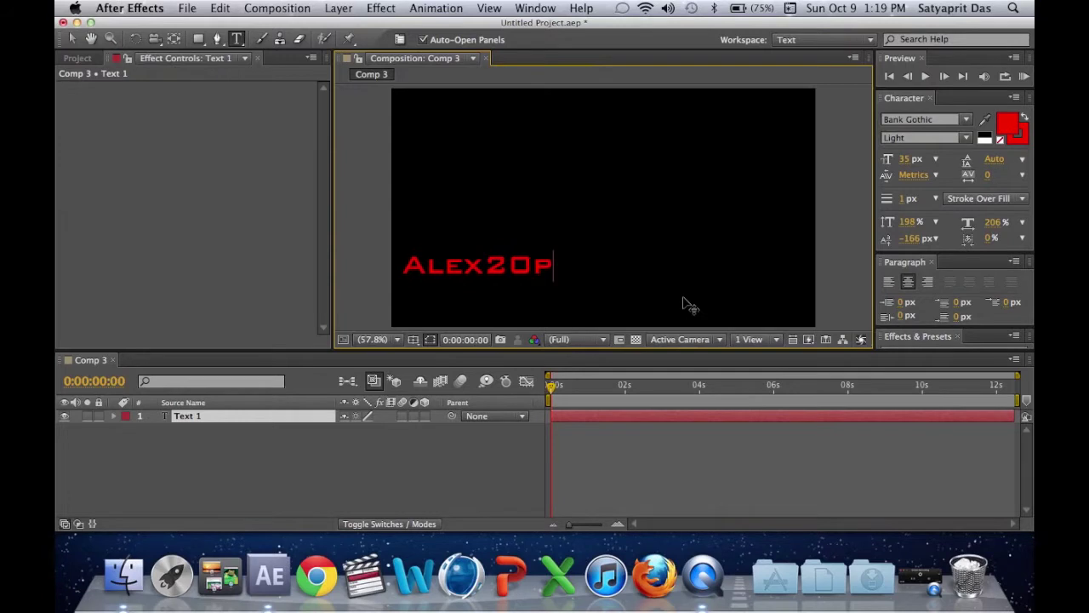
pyautogui.press('BackSpace')
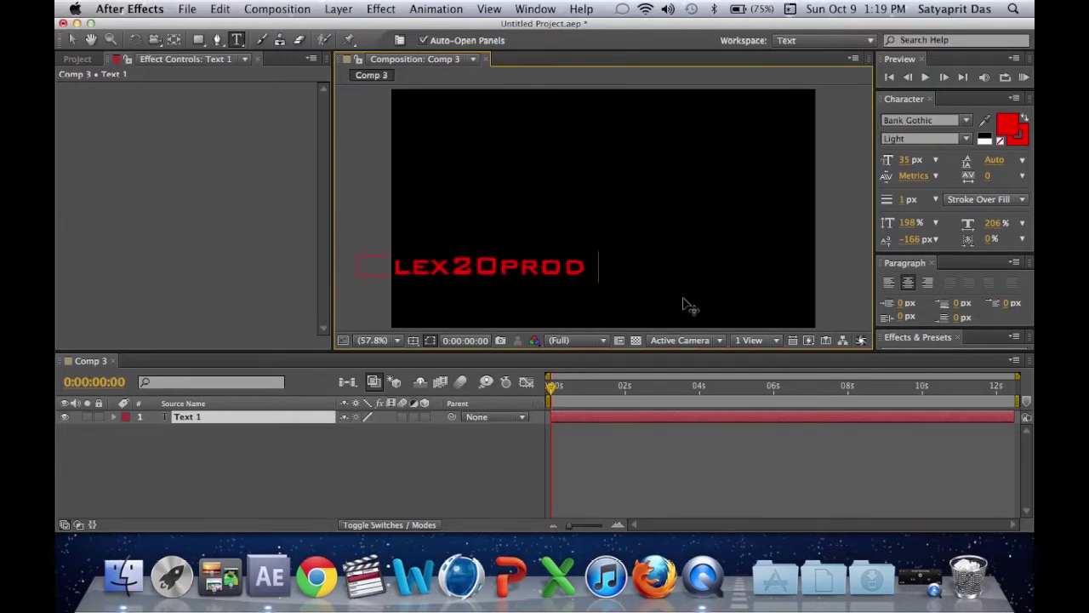
pyautogui.write('uctions')
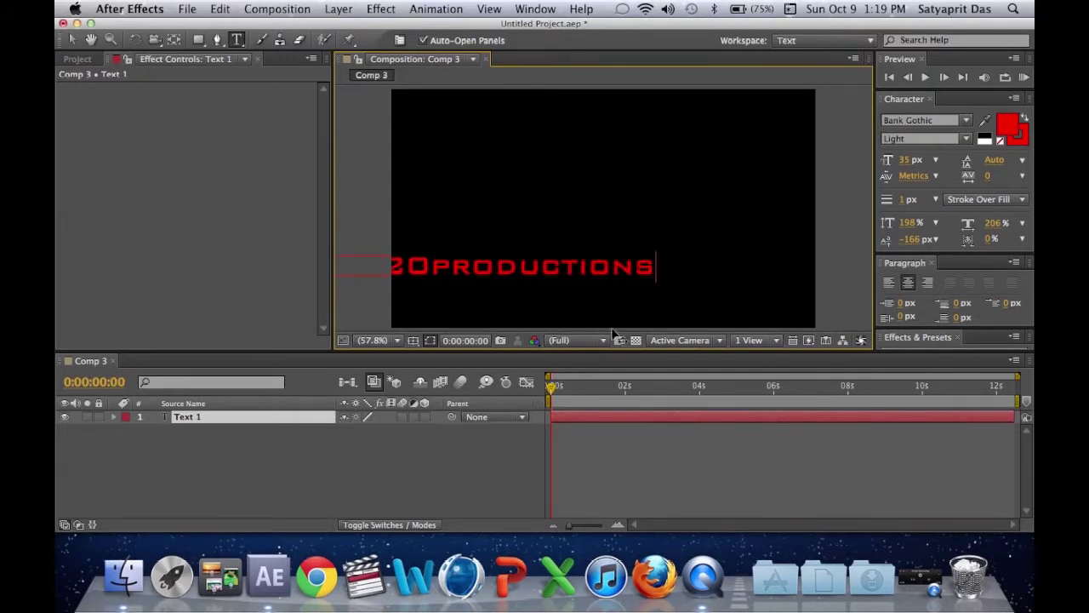
pyautogui.press('KP_Enter')
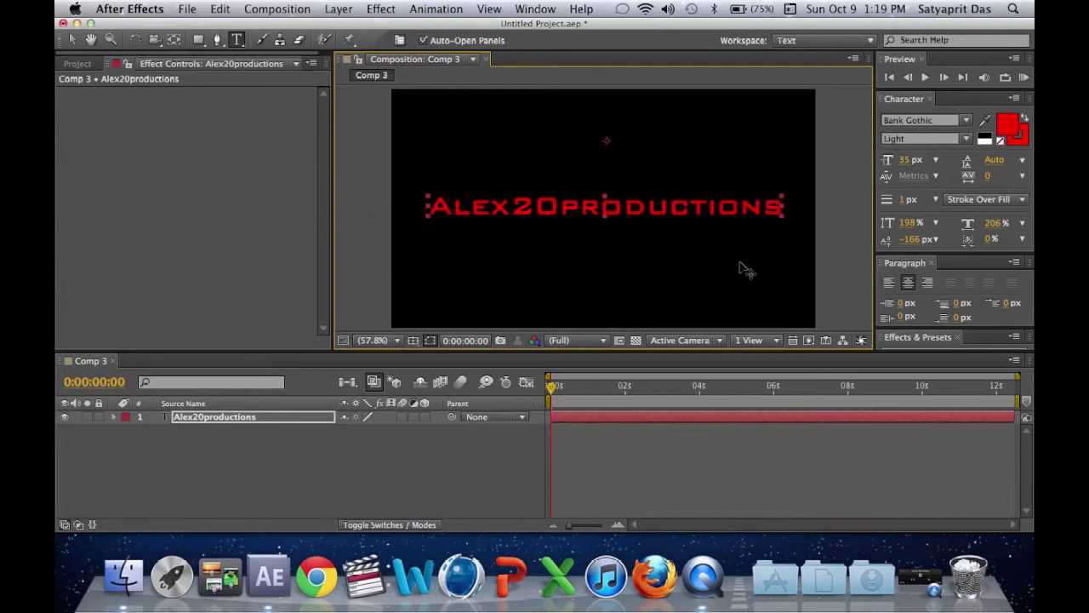
pyautogui.click(180, 259)
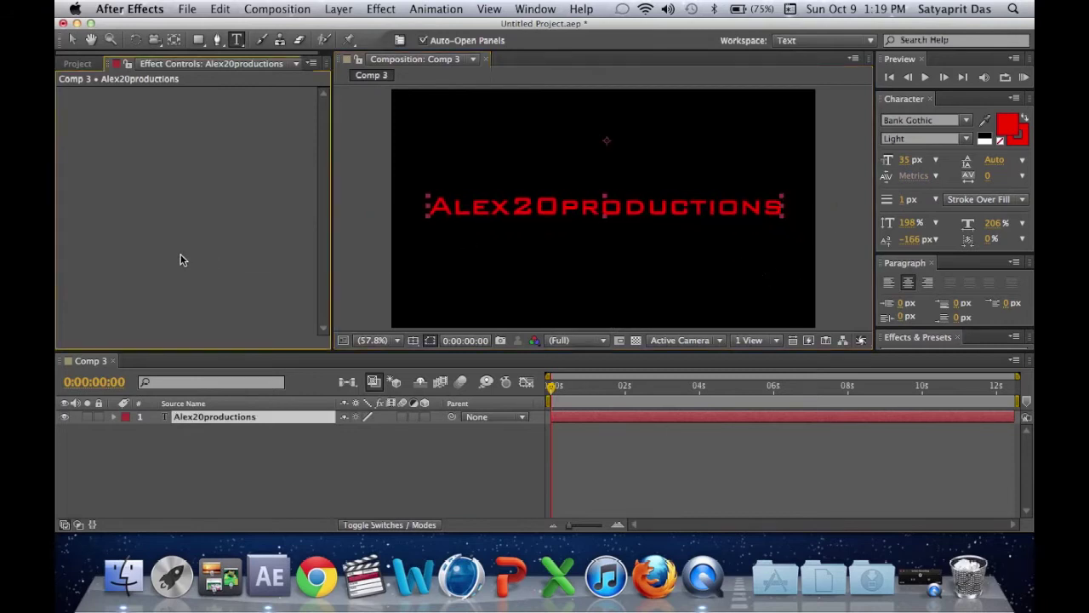
# Set starting keyframes at 0s for the text's Position, Scale, Opacity and Rotation.
pyautogui.click(114, 417)
pyautogui.click(127, 444)
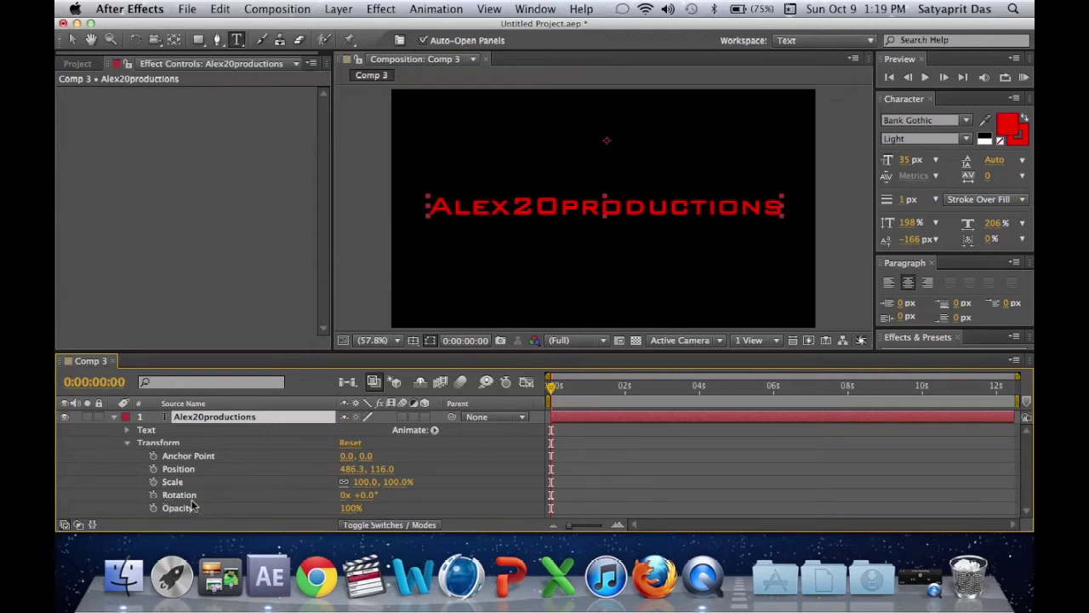
pyautogui.moveTo(569, 377); pyautogui.dragTo(462, 410)
pyautogui.click(154, 469)
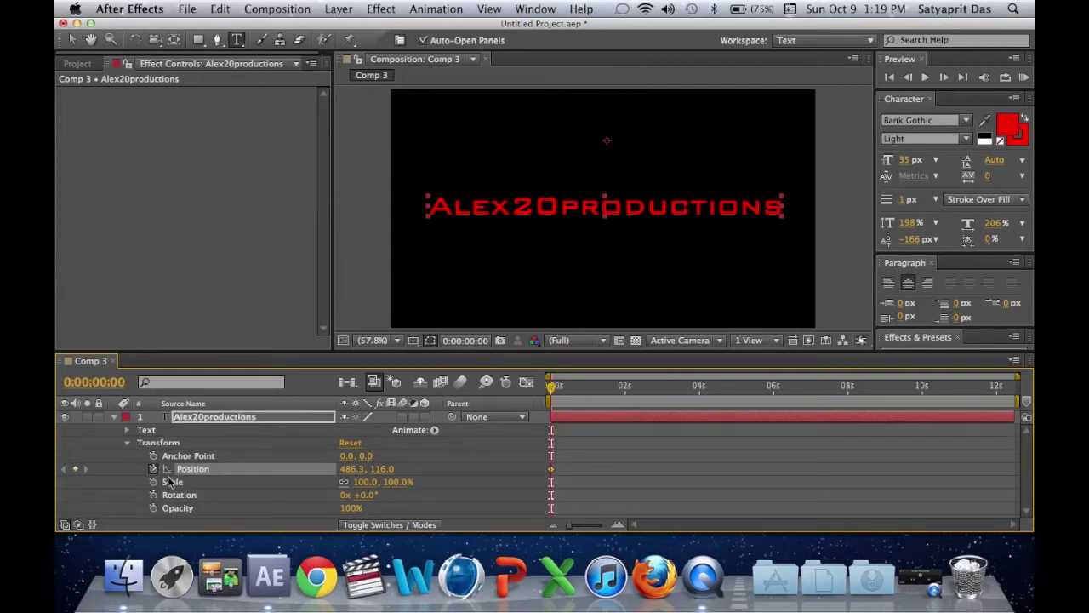
pyautogui.click(153, 482)
pyautogui.click(153, 507)
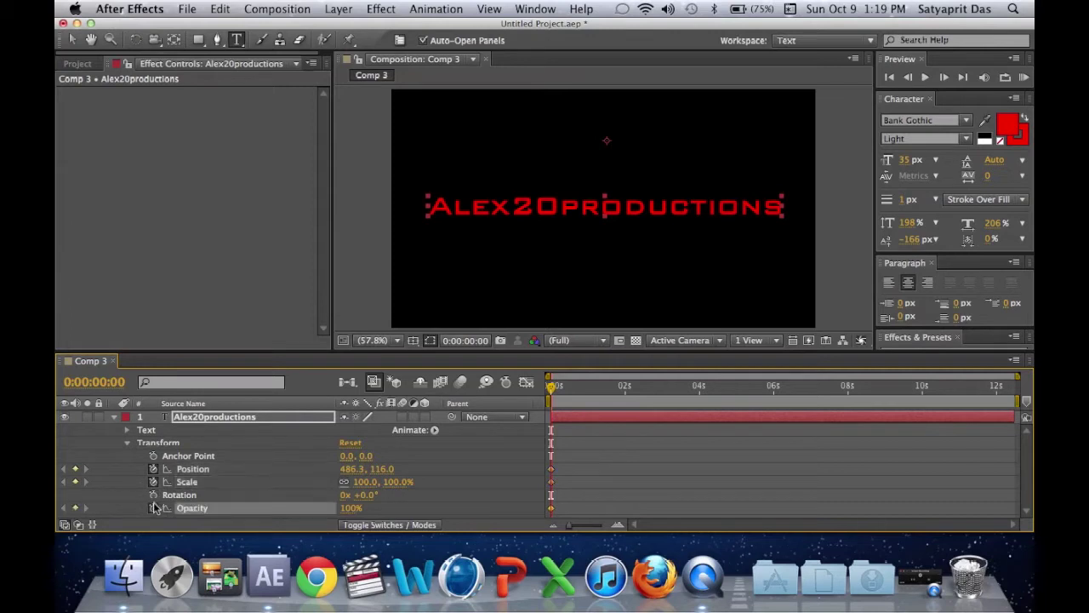
pyautogui.click(153, 495)
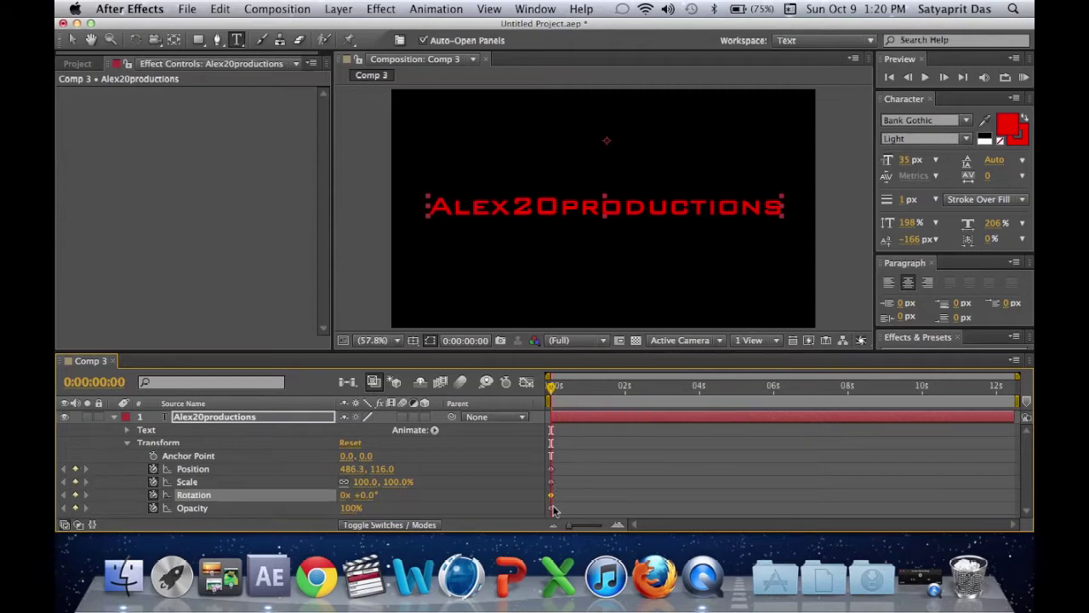
# At 0:00:01:18, move the text up near the frame top, to 453.5, 48.5.
pyautogui.moveTo(568, 387); pyautogui.dragTo(617, 387)
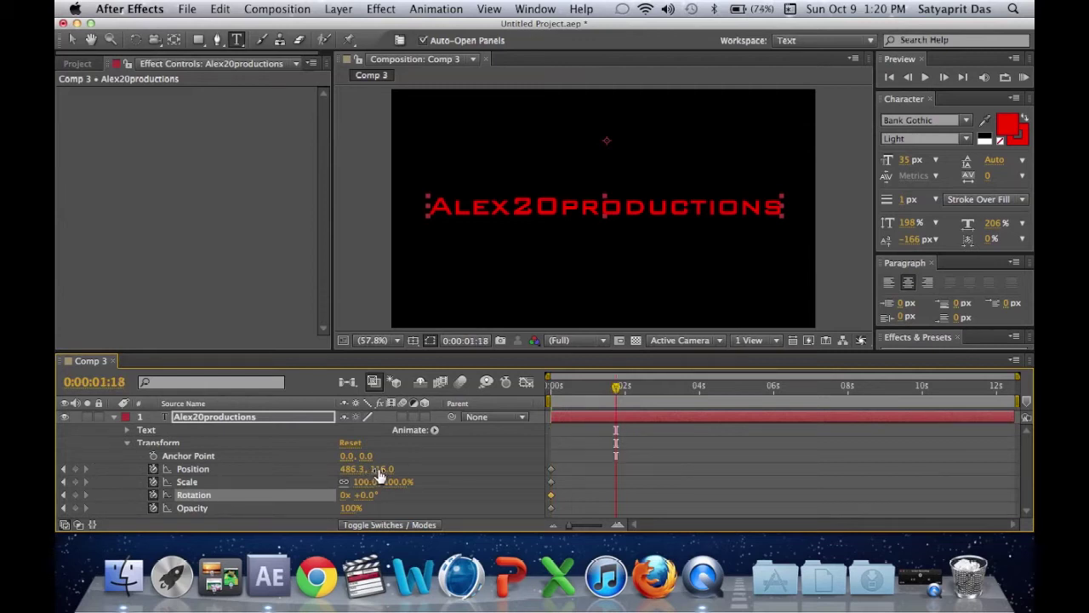
pyautogui.moveTo(380, 476); pyautogui.dragTo(591, 252)
pyautogui.click(593, 253)
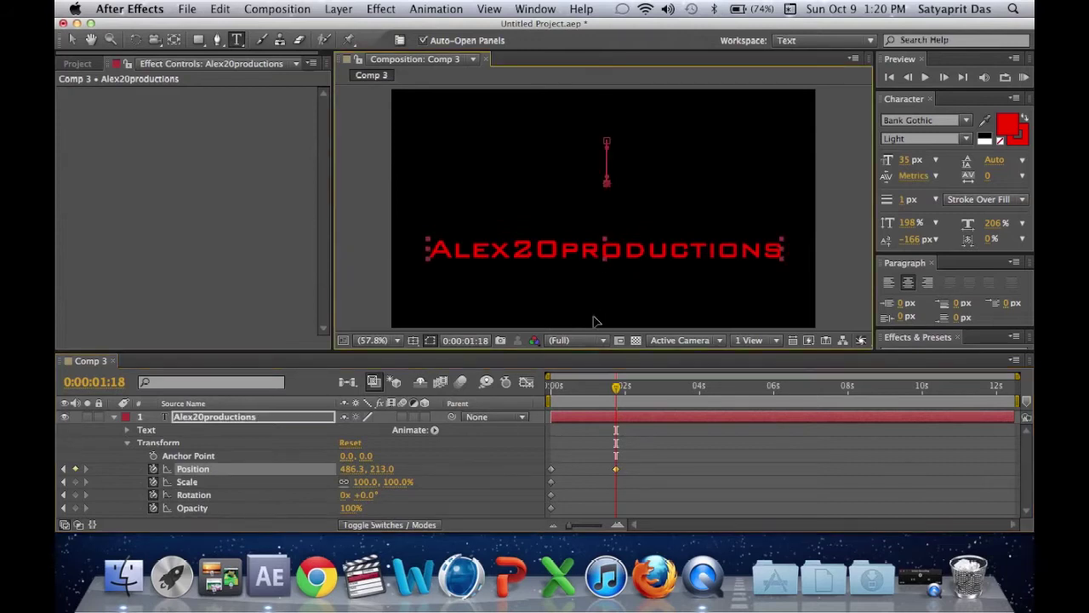
pyautogui.moveTo(582, 310); pyautogui.dragTo(584, 255)
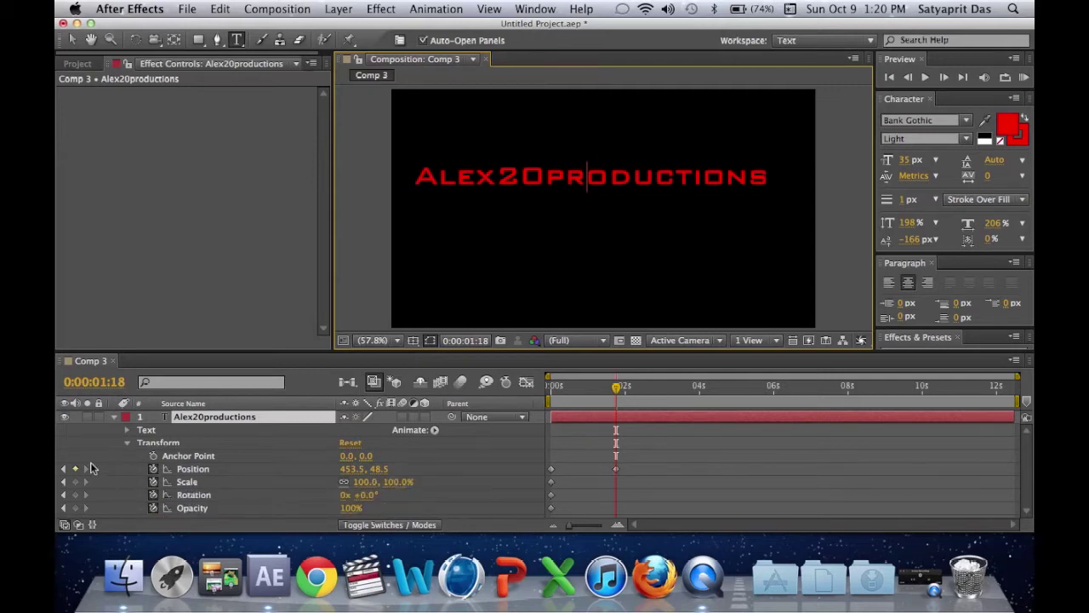
# Check the Position keyframes at 0s and 0:00:01:18, re-adding the 0s keyframe.
pyautogui.click(65, 467)
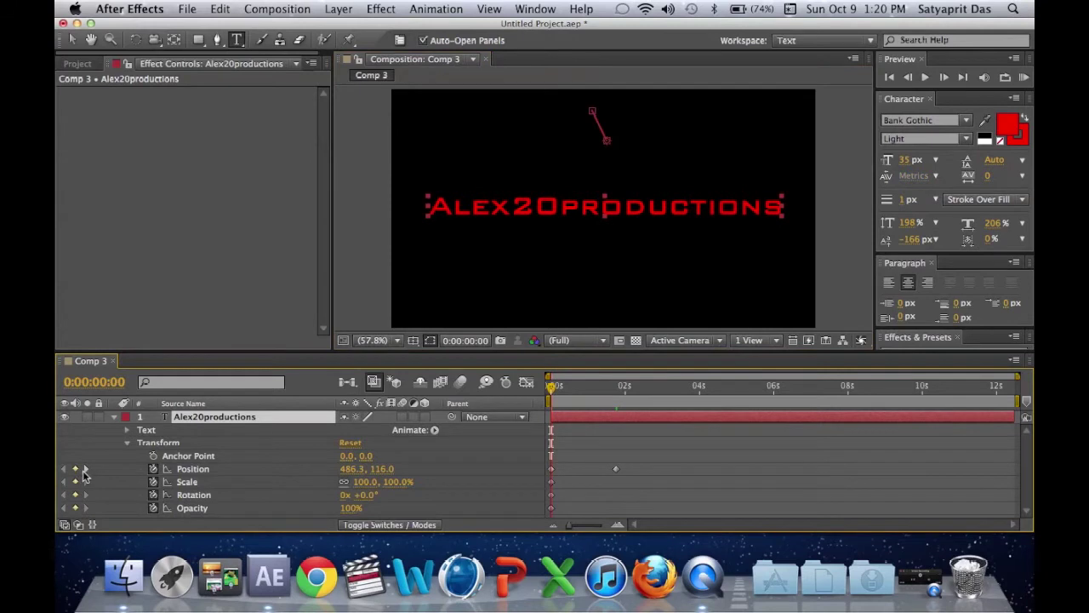
pyautogui.click(86, 468)
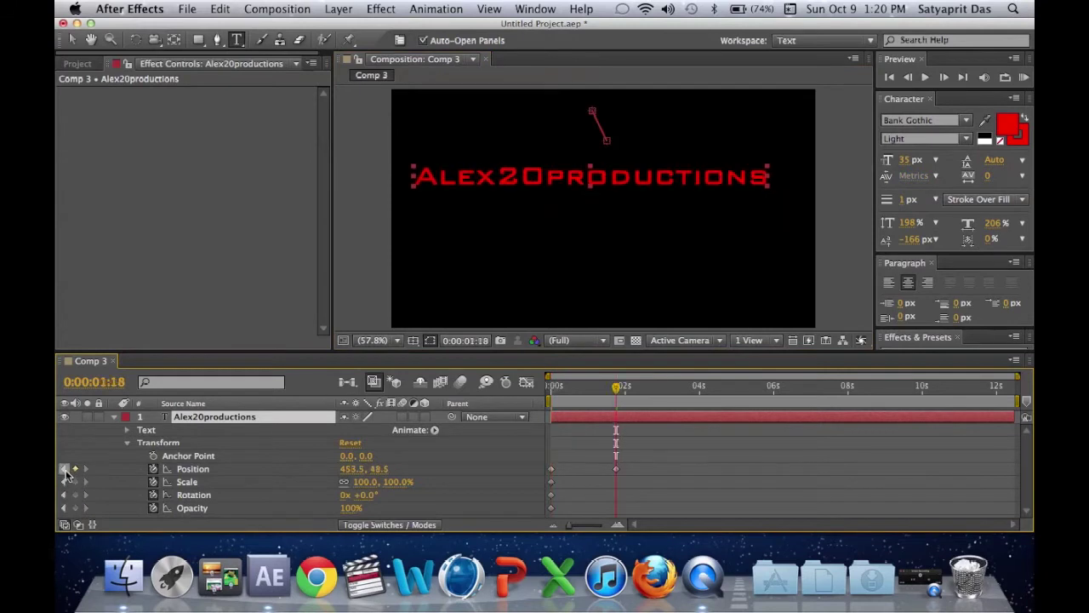
pyautogui.click(63, 468)
pyautogui.click(86, 468)
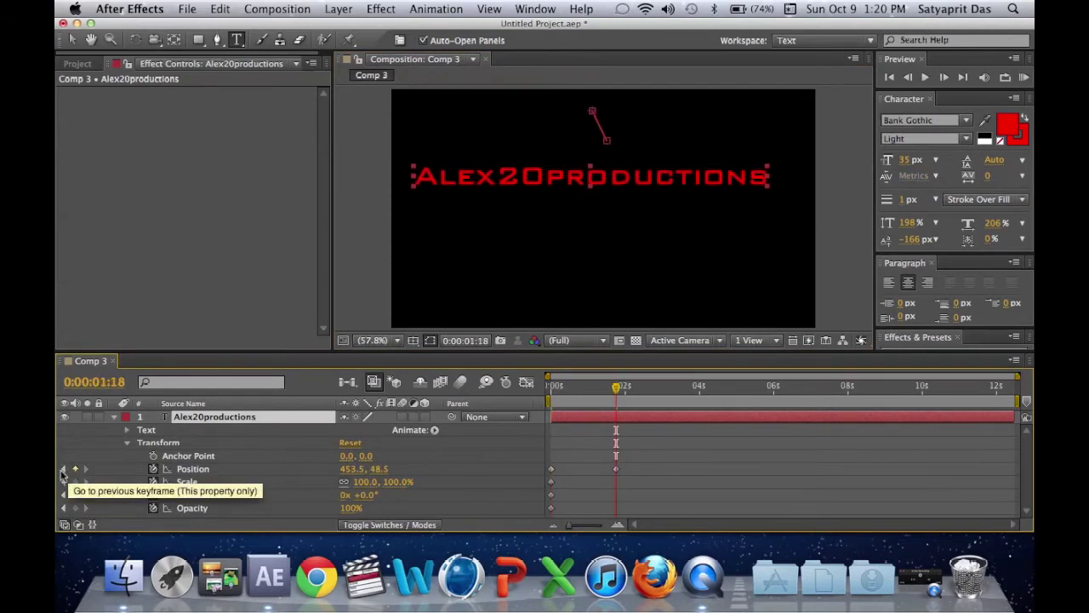
pyautogui.click(63, 471)
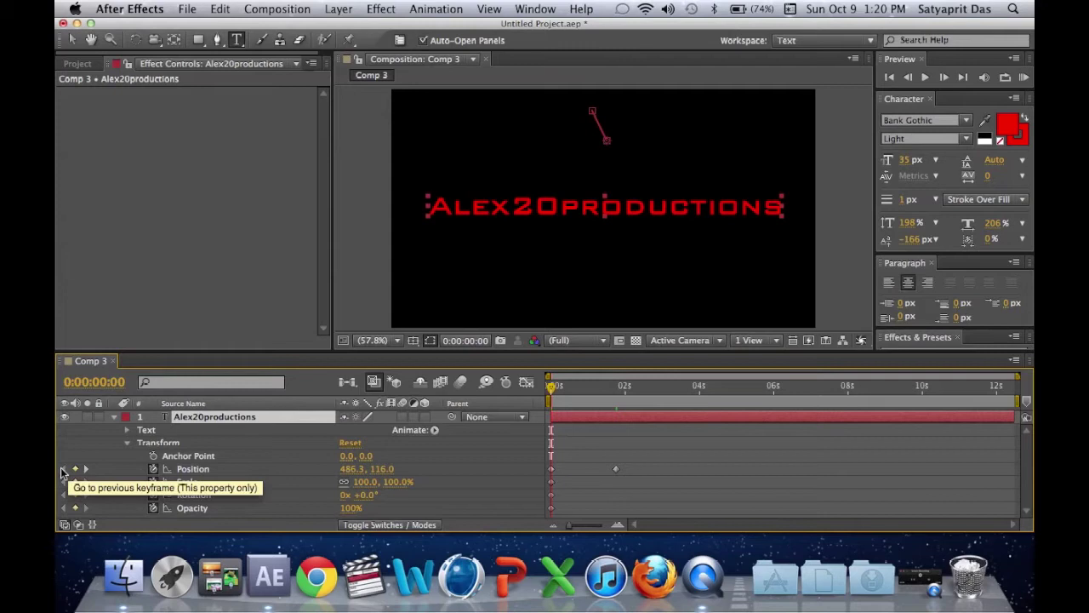
pyautogui.click(75, 469)
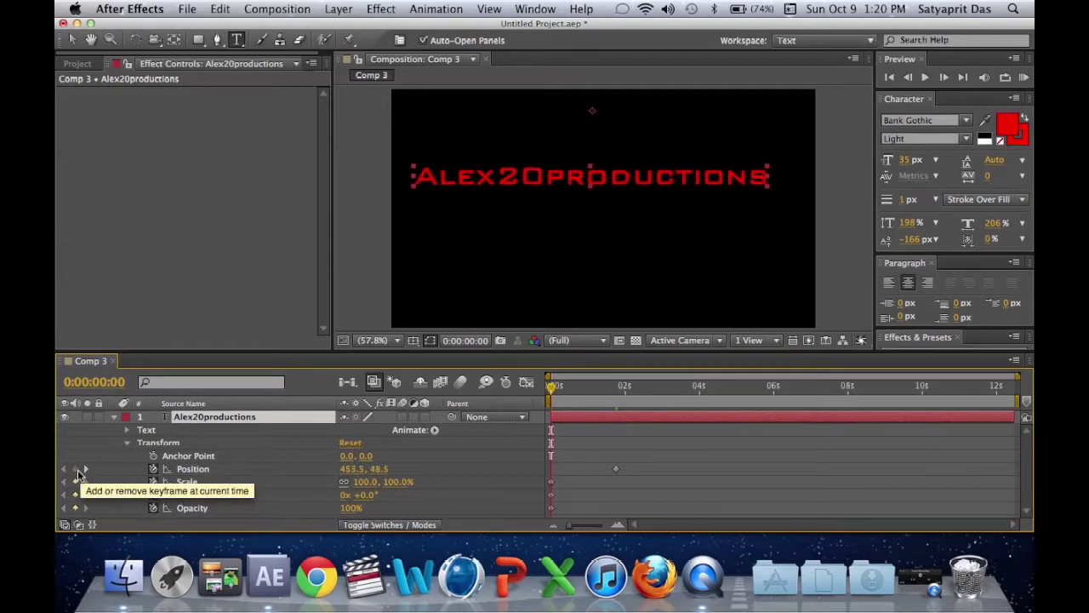
pyautogui.click(76, 470)
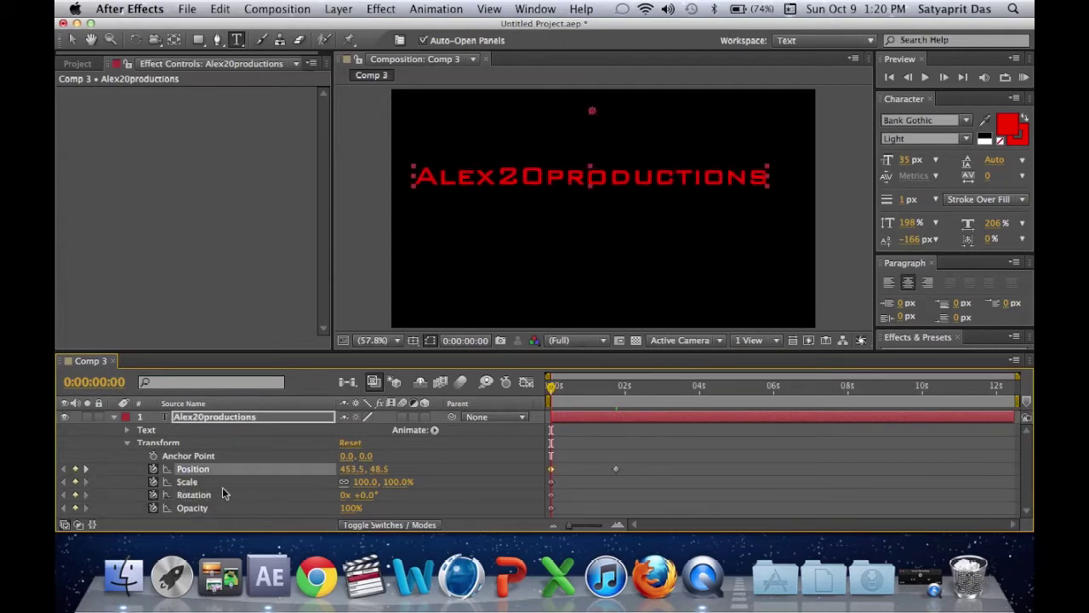
pyautogui.click(355, 469)
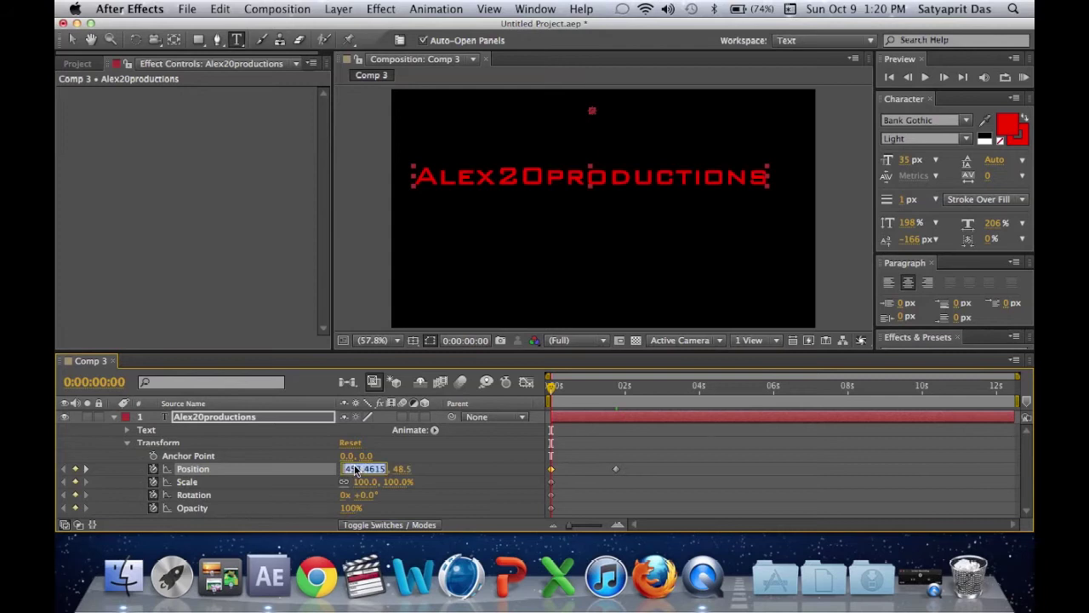
# Delete the accidental empty text layers, keeping only the Alex20productions layer.
pyautogui.moveTo(718, 279); pyautogui.dragTo(747, 295)
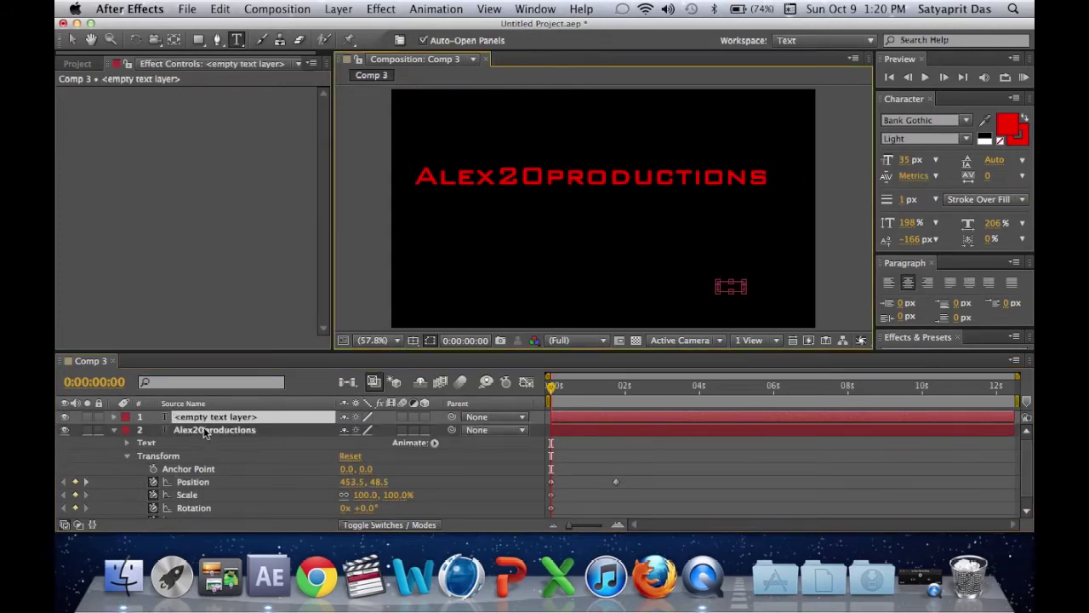
pyautogui.press('Delete')
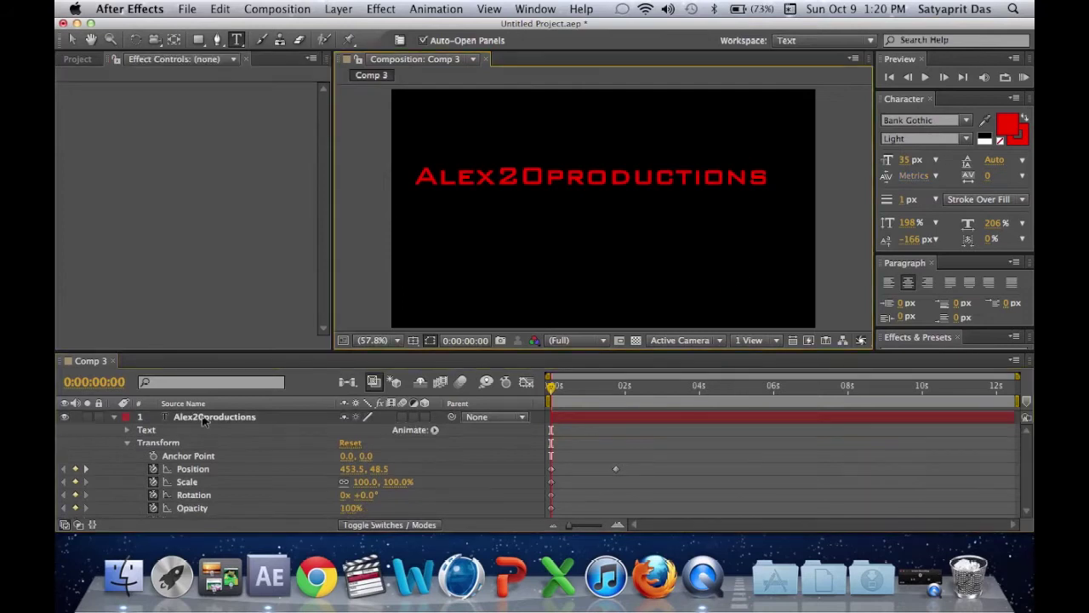
pyautogui.click(204, 418)
pyautogui.moveTo(609, 223); pyautogui.dragTo(651, 273)
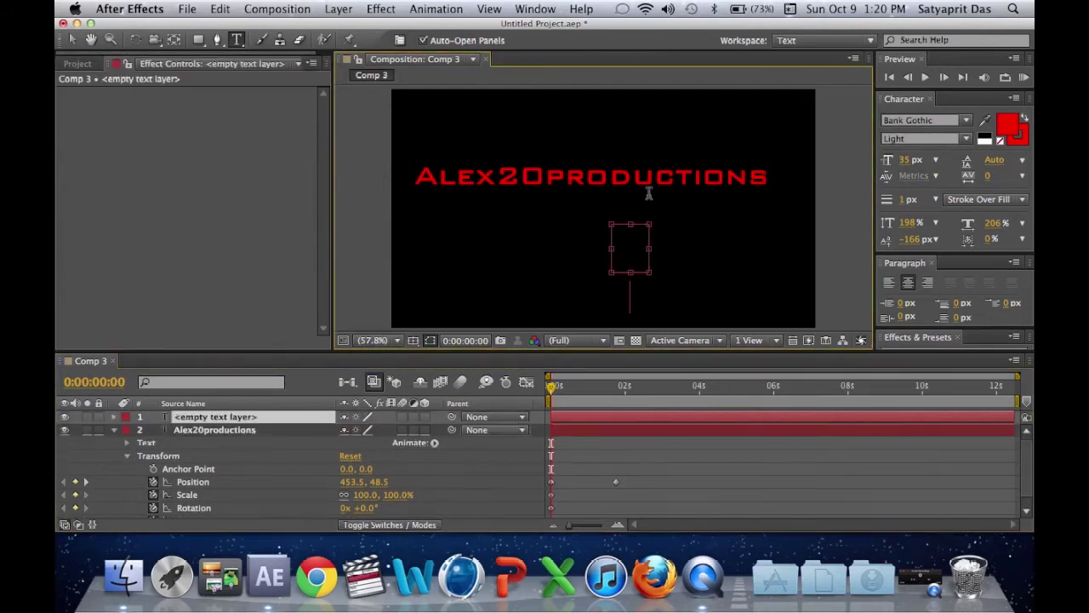
pyautogui.click(208, 418)
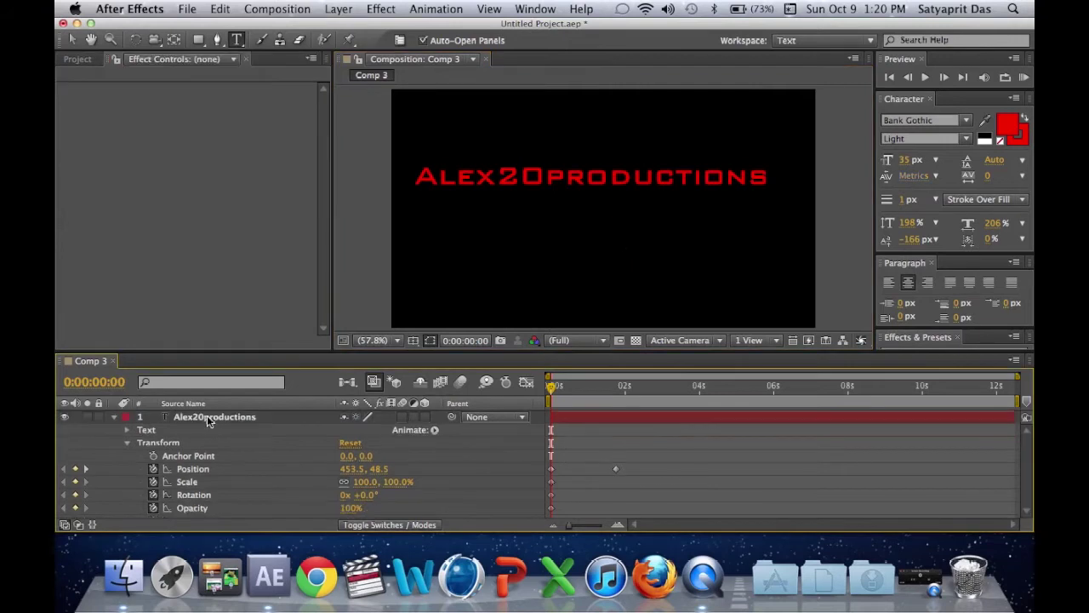
pyautogui.click(207, 417)
pyautogui.moveTo(613, 299)
pyautogui.mouseDown()
pyautogui.moveTo(640, 302)
pyautogui.moveTo(650, 281)
pyautogui.moveTo(444, 189)
pyautogui.moveTo(465, 259)
pyautogui.moveTo(616, 308)
pyautogui.mouseUp()
pyautogui.click(236, 417)
pyautogui.press('Delete')
# Shift the text's starting Position at 0s to 540.5, 200.5 and preview it.
pyautogui.click(178, 420)
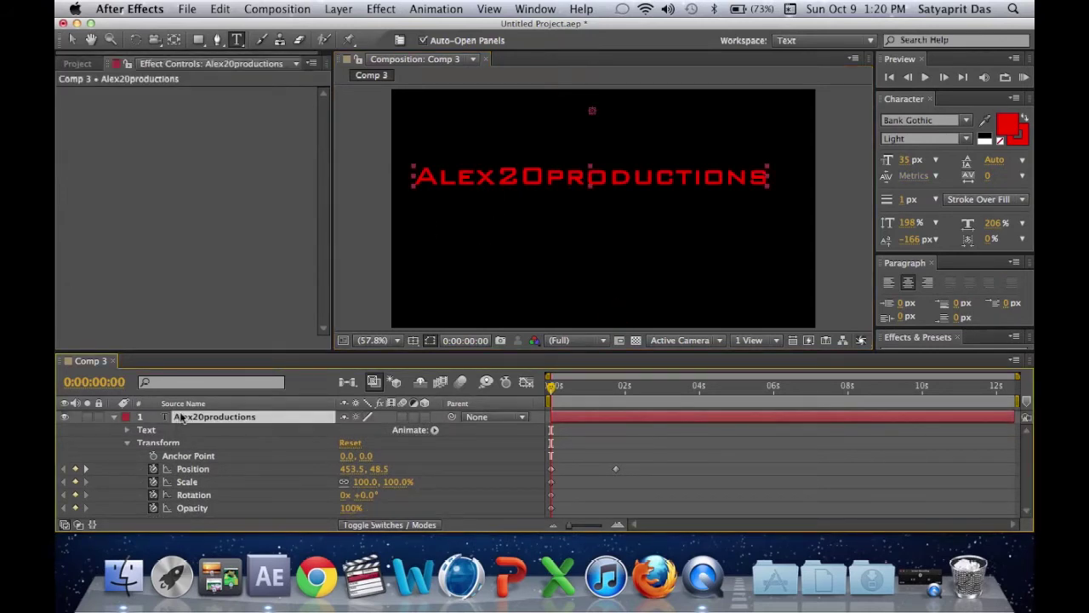
pyautogui.moveTo(352, 469); pyautogui.dragTo(525, 442)
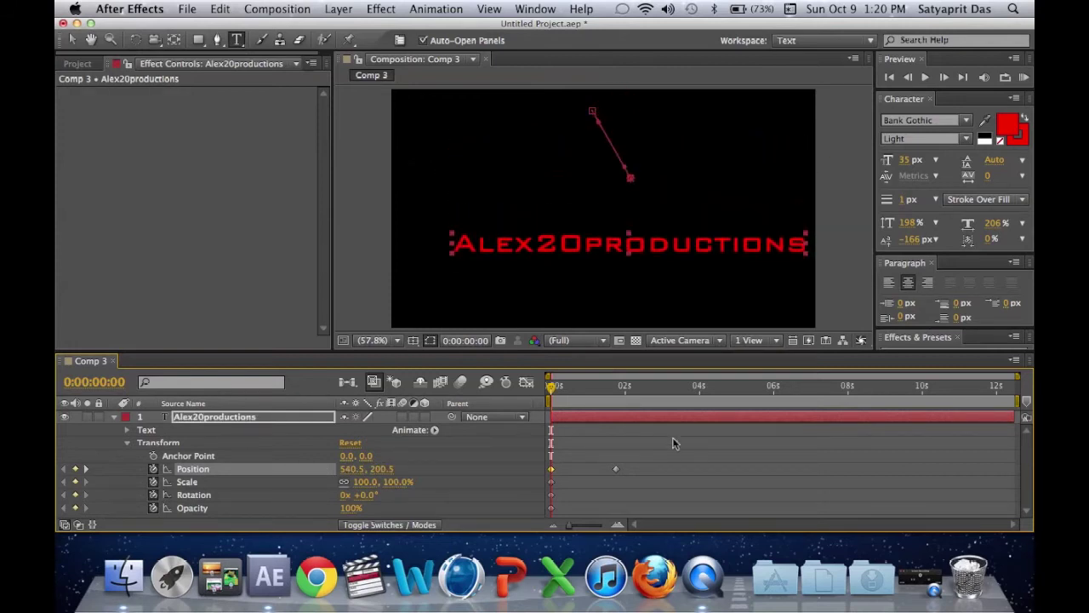
pyautogui.press('space')
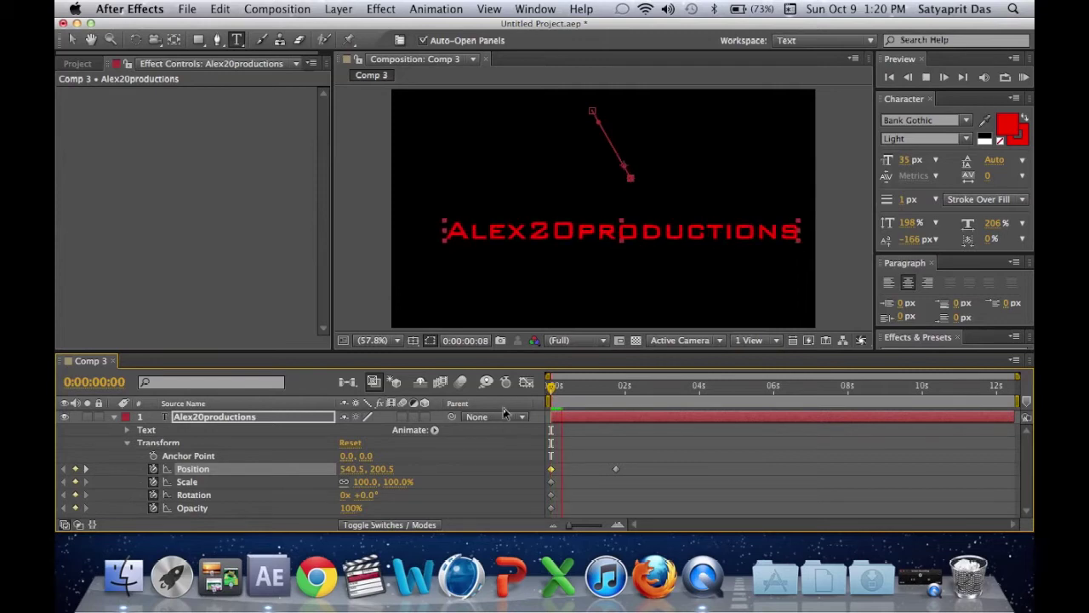
pyautogui.press('space')
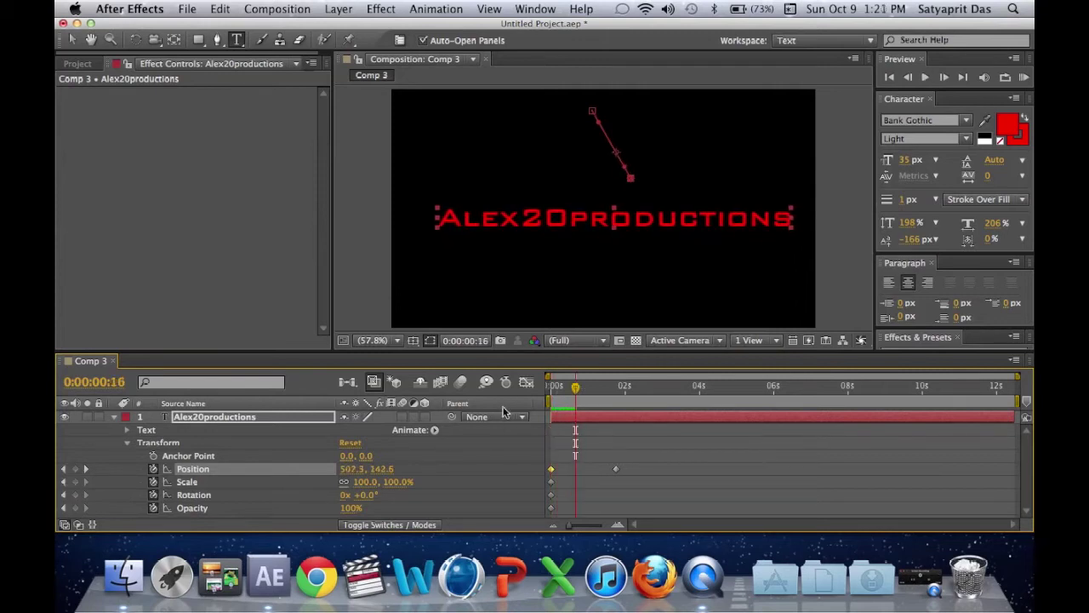
# Move the end Position keyframe earlier to about 0:22 and preview the faster rise.
pyautogui.click(615, 469)
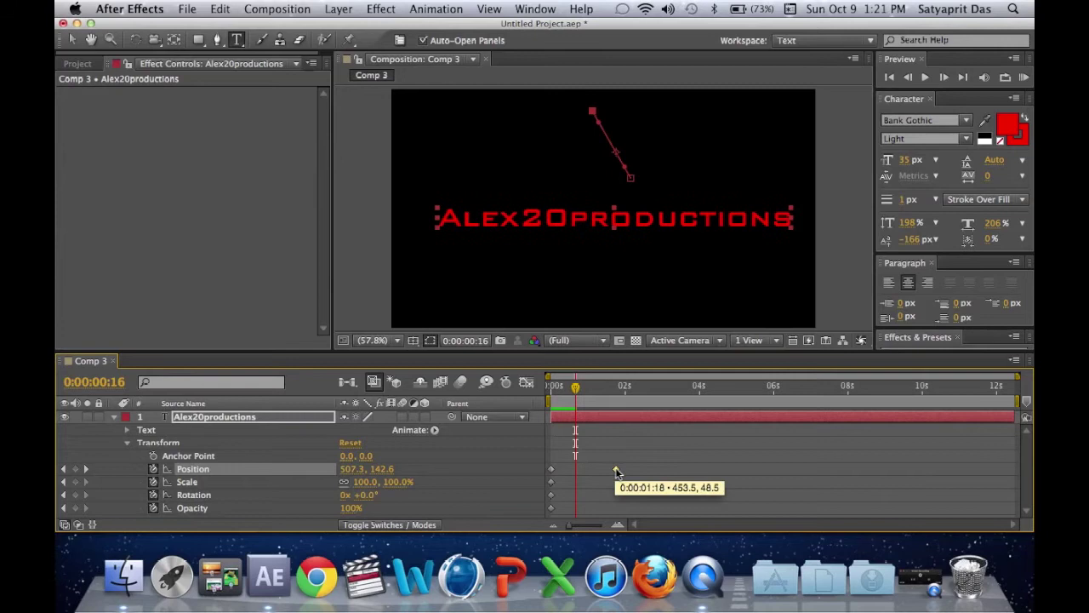
pyautogui.moveTo(575, 387); pyautogui.dragTo(539, 415)
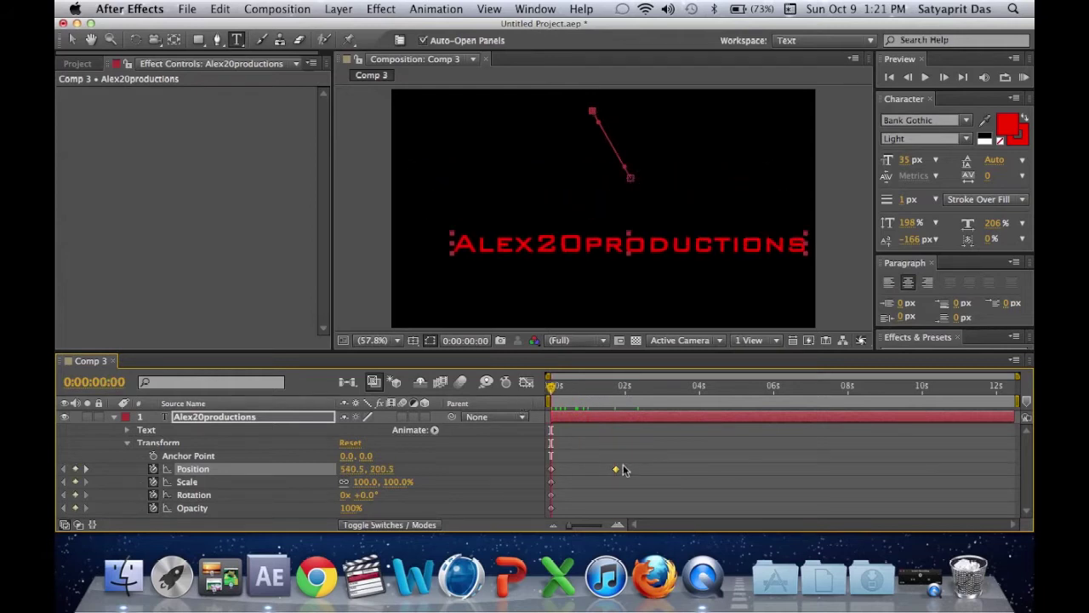
pyautogui.moveTo(618, 471); pyautogui.dragTo(581, 479)
pyautogui.press('space')
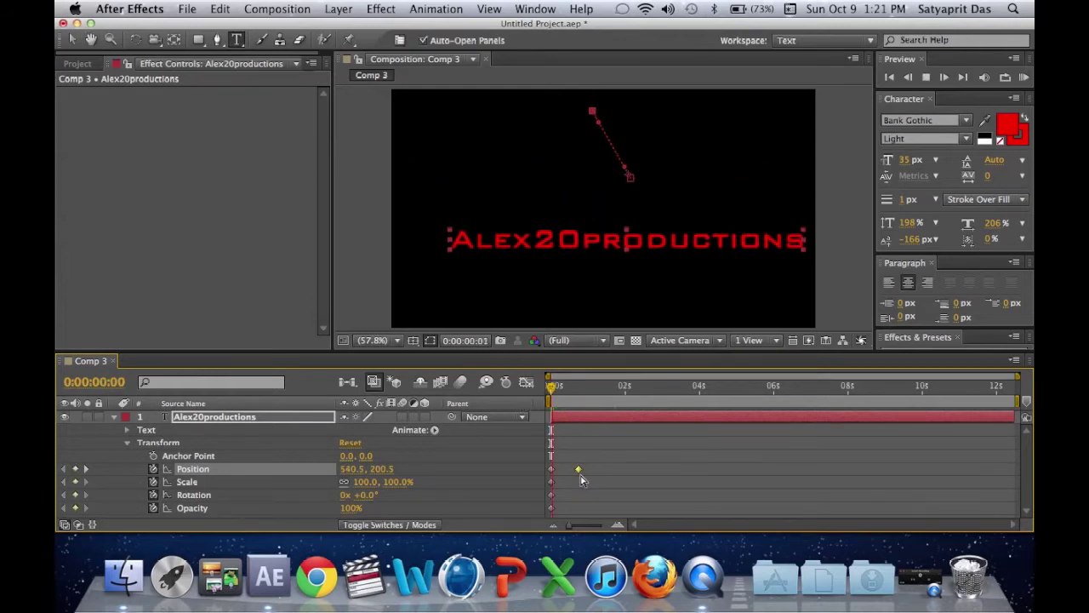
pyautogui.press('space')
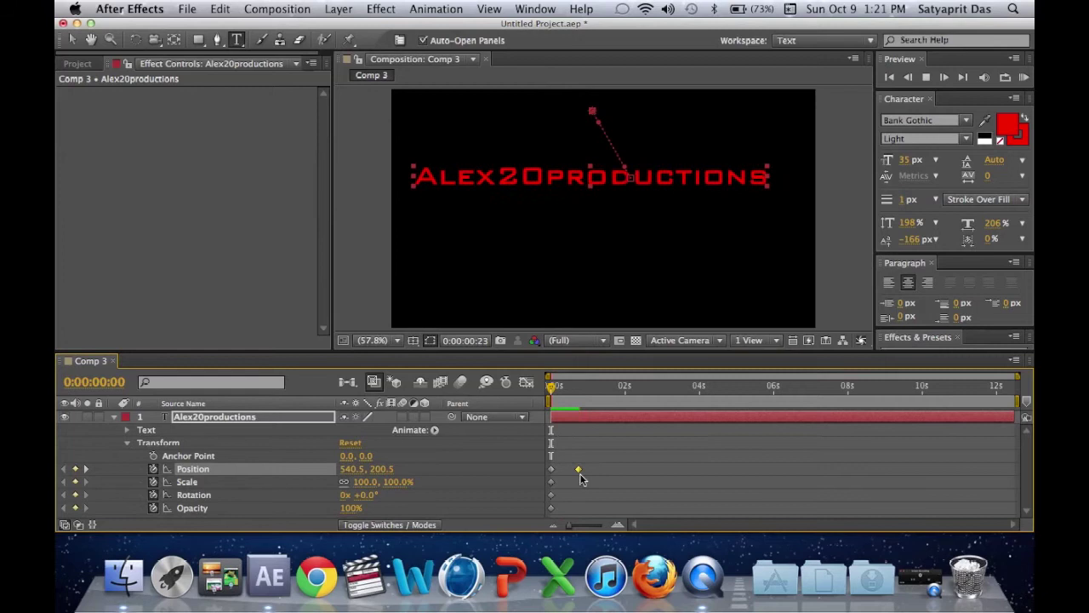
pyautogui.press('Home')
pyautogui.press('space')
pyautogui.press('space')
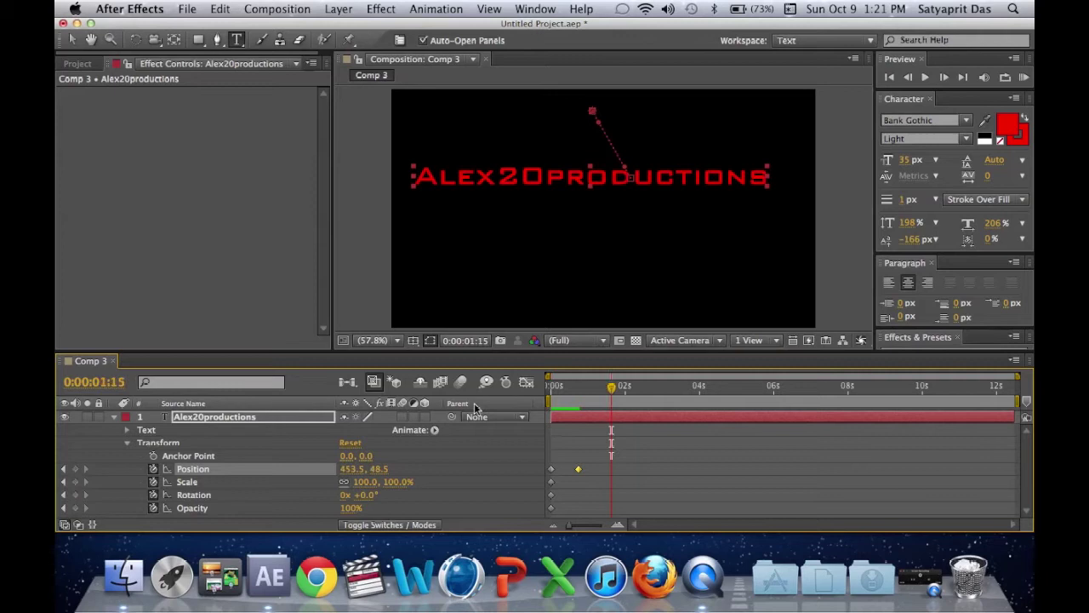
# In the Graph Editor, drag the end keyframe's speed handle to change its influence.
pyautogui.click(527, 382)
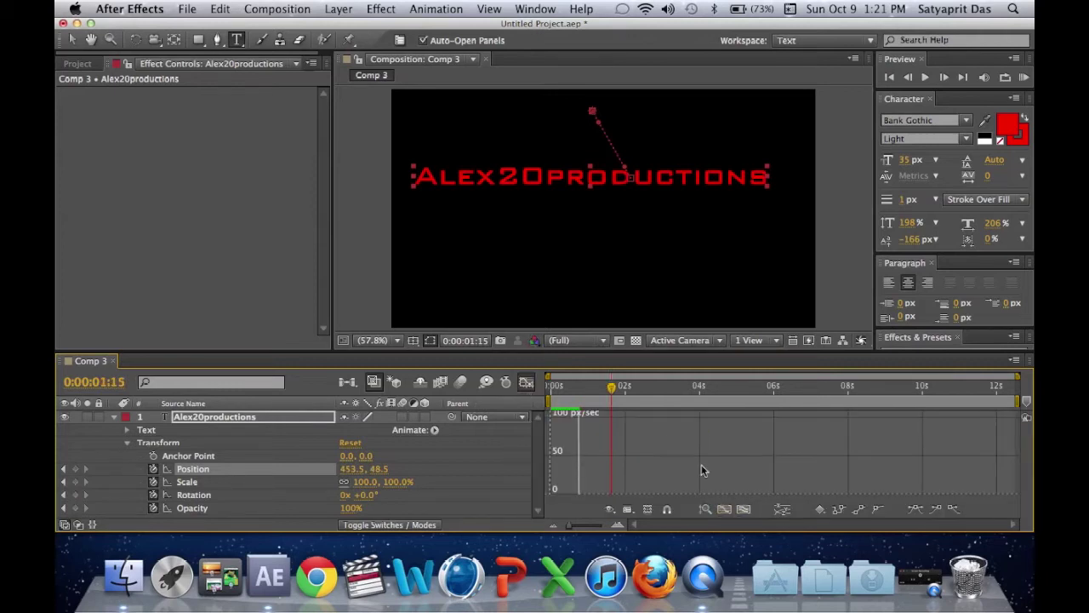
pyautogui.scroll(2, 671, 440)
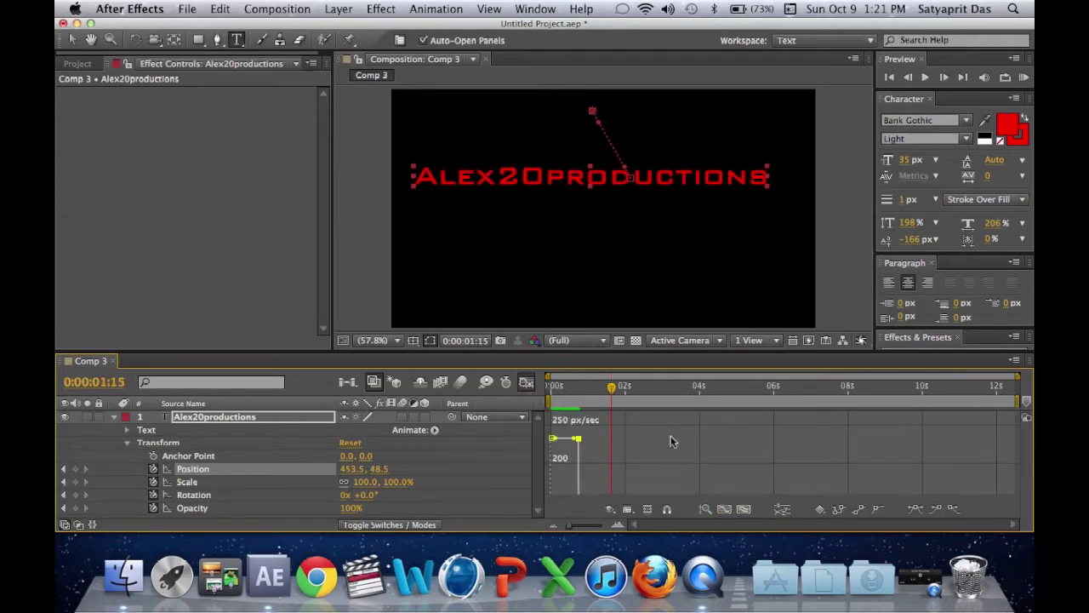
pyautogui.scroll(6, 670, 440)
pyautogui.moveTo(580, 438)
pyautogui.scroll(-6, 587, 444)
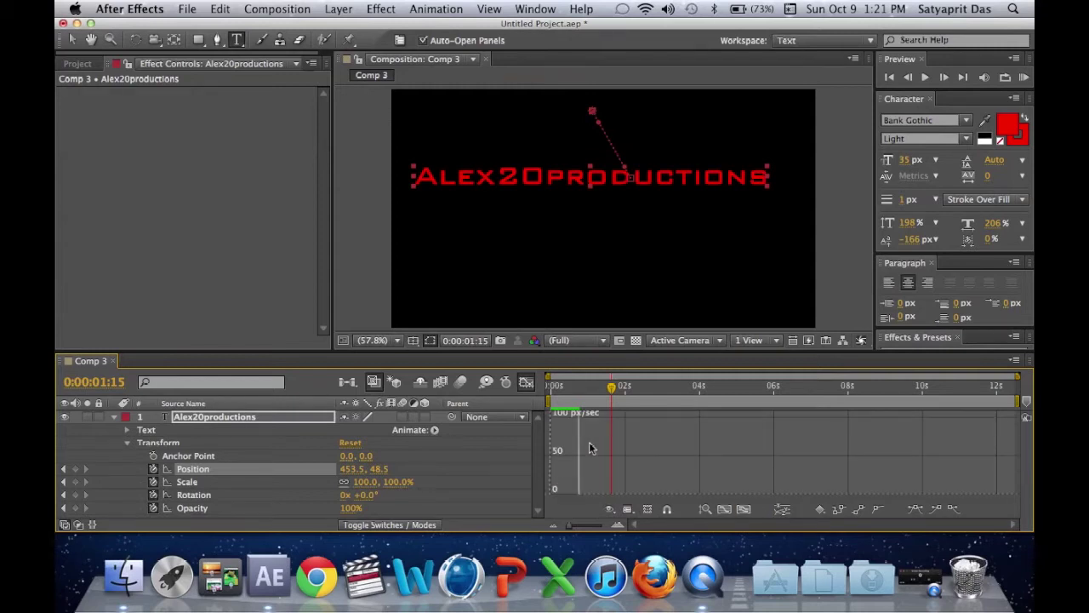
pyautogui.scroll(3, 591, 449)
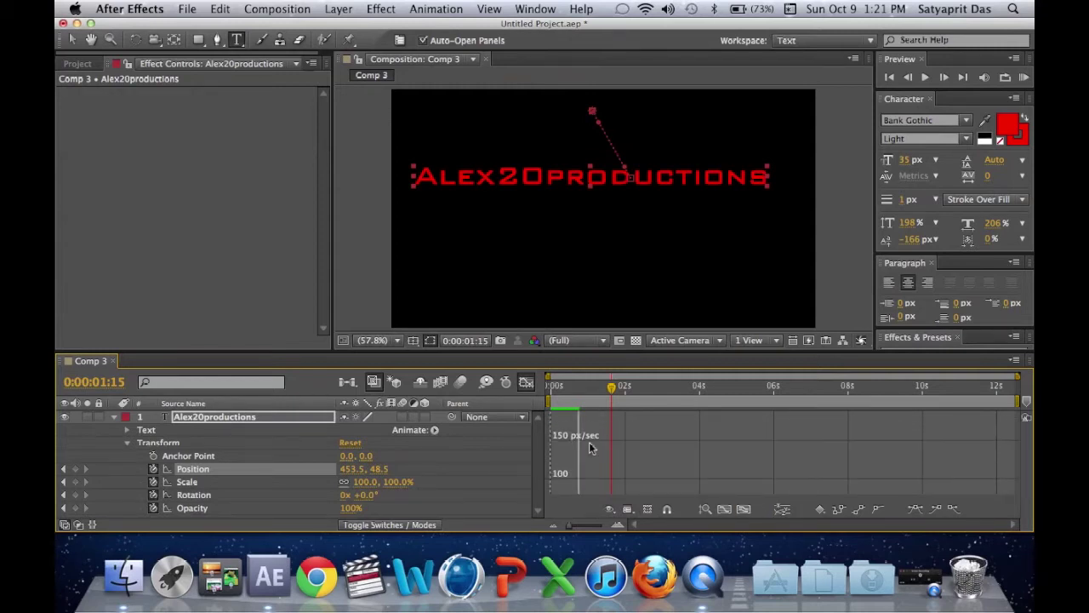
pyautogui.scroll(5, 592, 448)
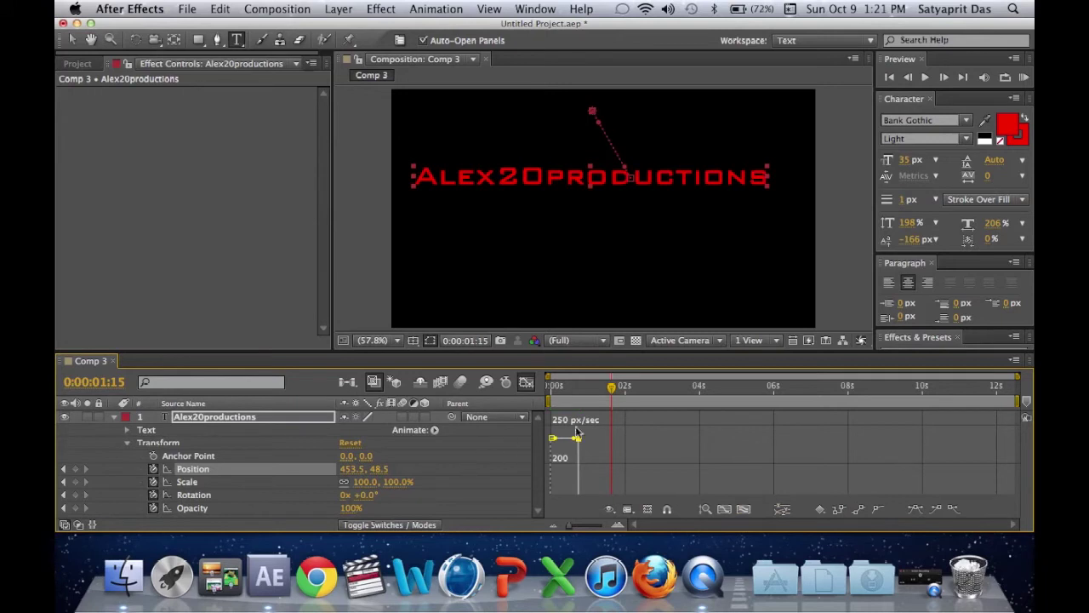
pyautogui.moveTo(576, 440); pyautogui.dragTo(631, 433)
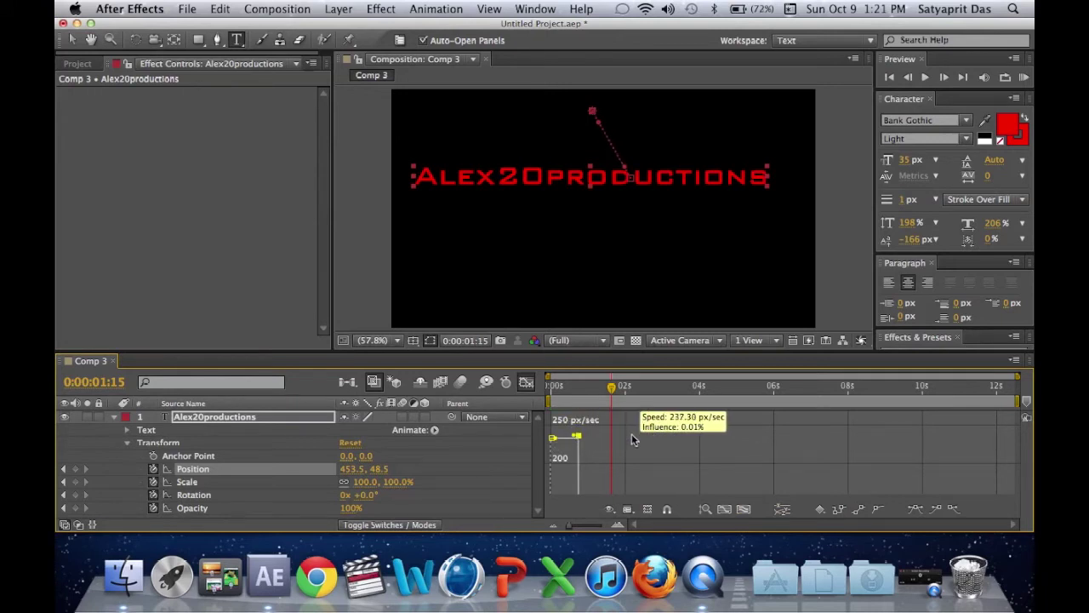
# Move the end Position keyframe later and convert it to auto-bezier interpolation.
pyautogui.click(527, 382)
pyautogui.moveTo(577, 468); pyautogui.dragTo(671, 468)
pyautogui.click(527, 383)
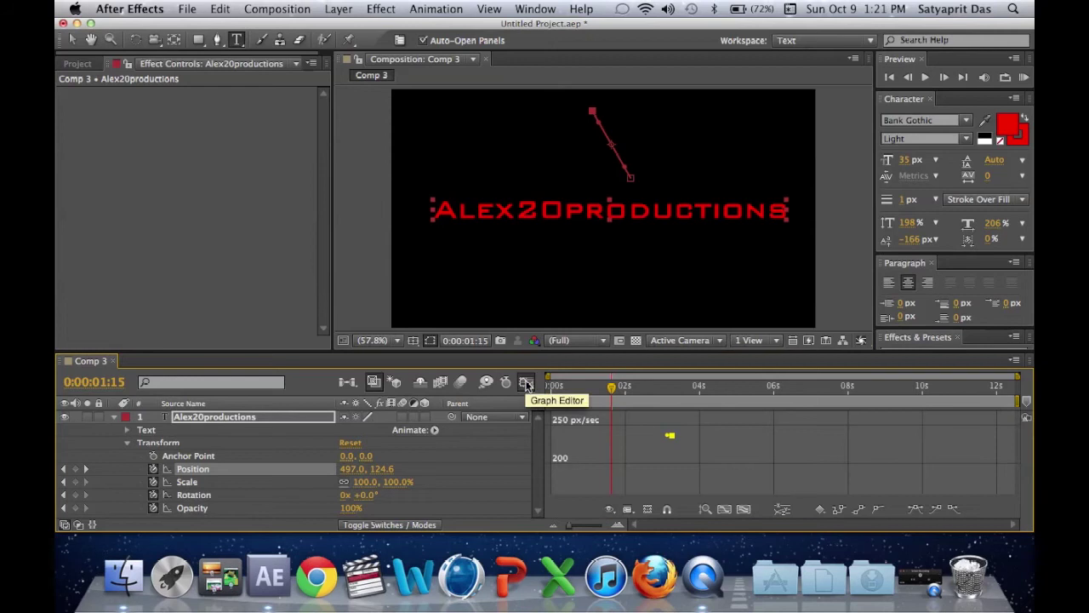
pyautogui.click(881, 509)
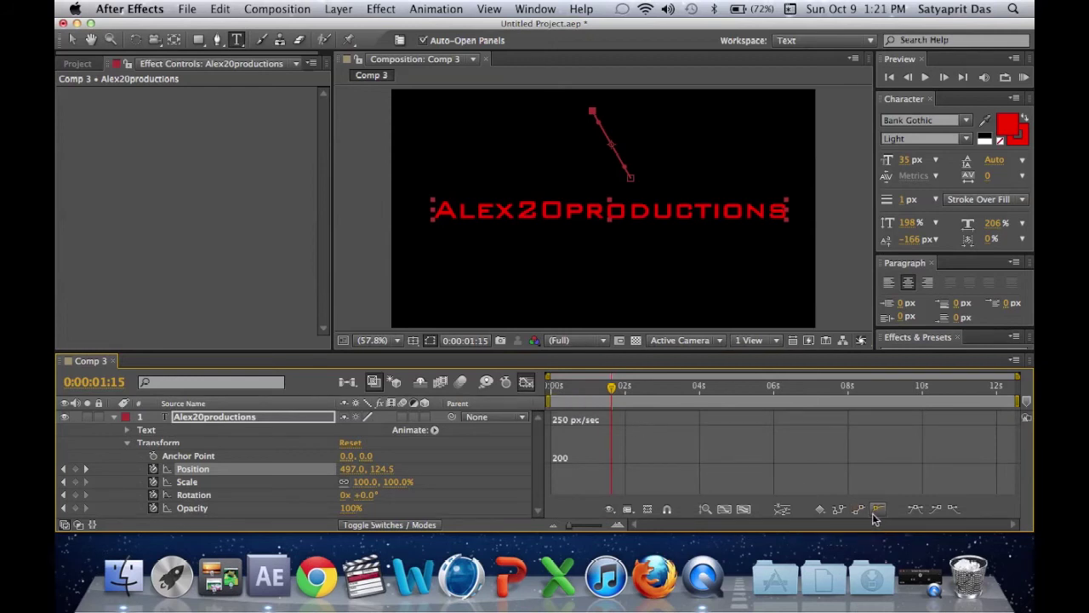
pyautogui.click(527, 383)
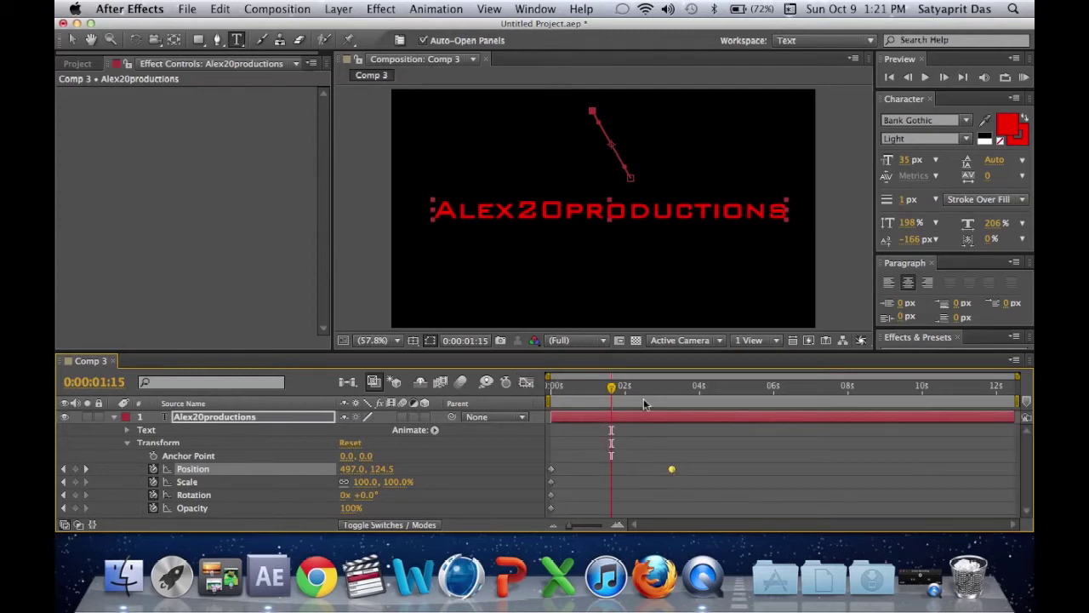
# Re-create the end Position keyframe near 4 seconds, raising the text to 540.5, 68.5.
pyautogui.moveTo(644, 404); pyautogui.dragTo(713, 404)
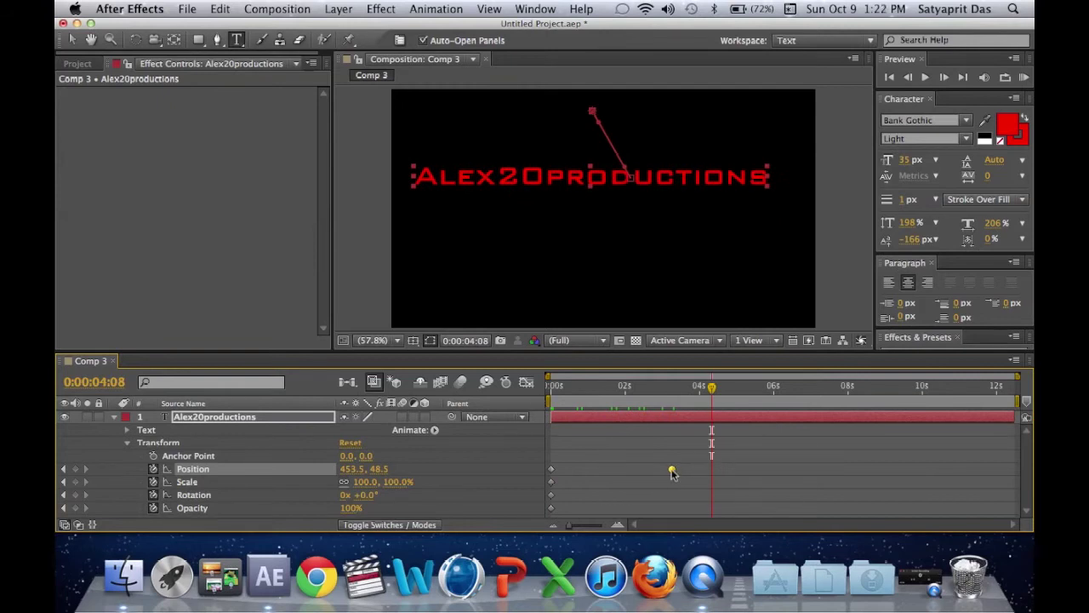
pyautogui.press('super+z')
pyautogui.click(75, 469)
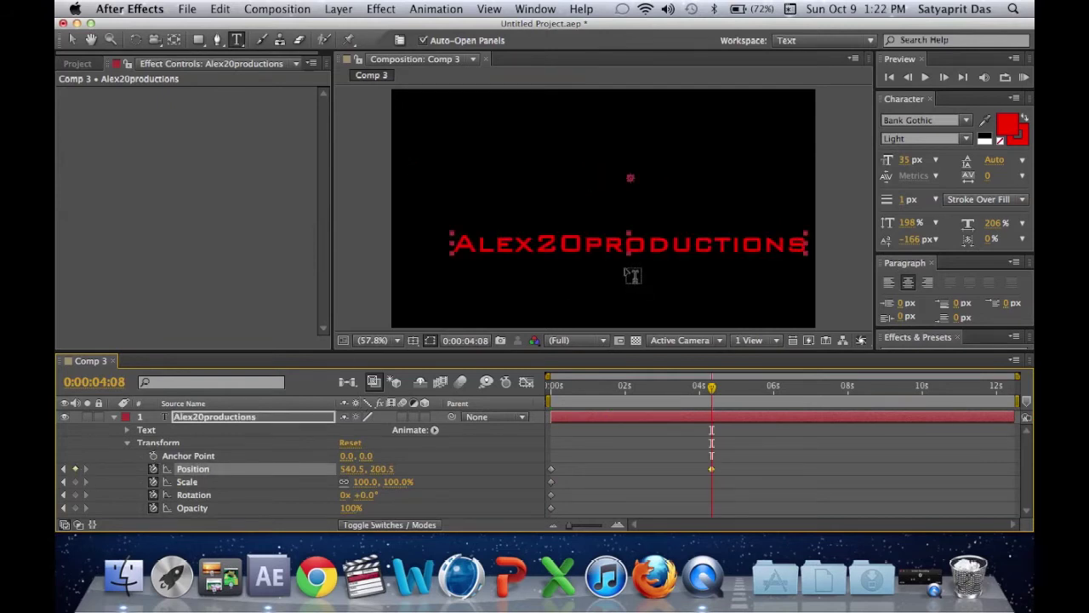
pyautogui.moveTo(379, 469); pyautogui.dragTo(303, 452)
pyautogui.moveTo(631, 386); pyautogui.dragTo(713, 414)
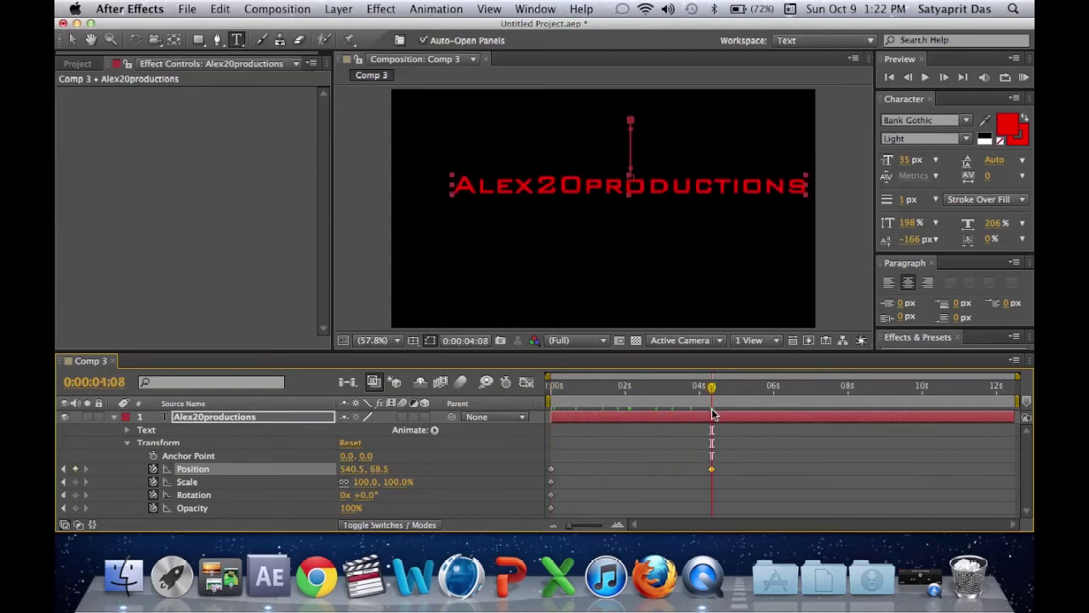
# Ease into the end keyframe by raising its influence to 100% in the Graph Editor.
pyautogui.click(526, 382)
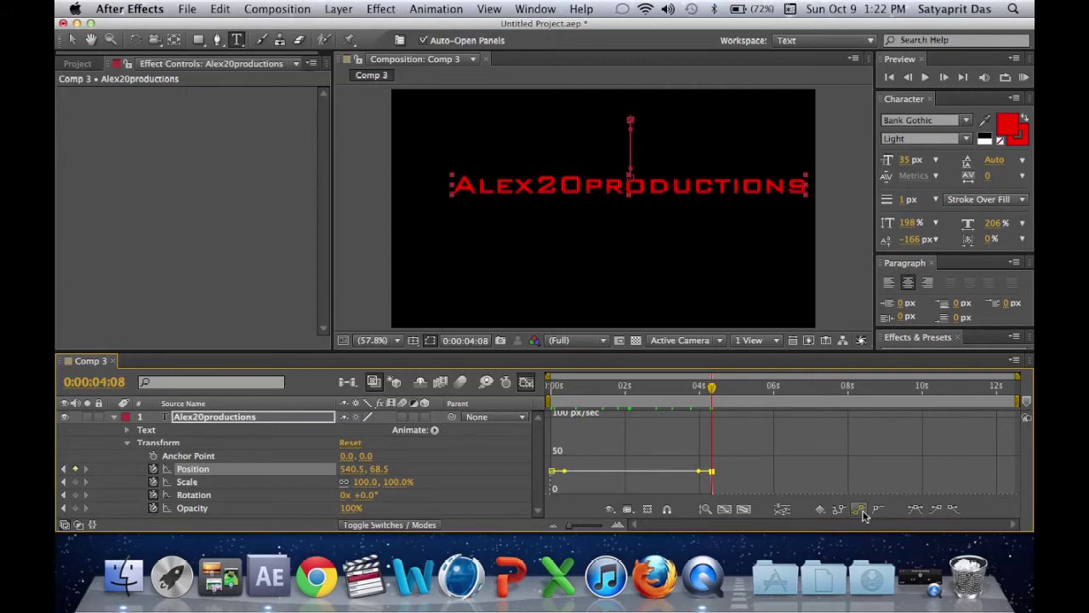
pyautogui.moveTo(700, 472); pyautogui.dragTo(725, 414)
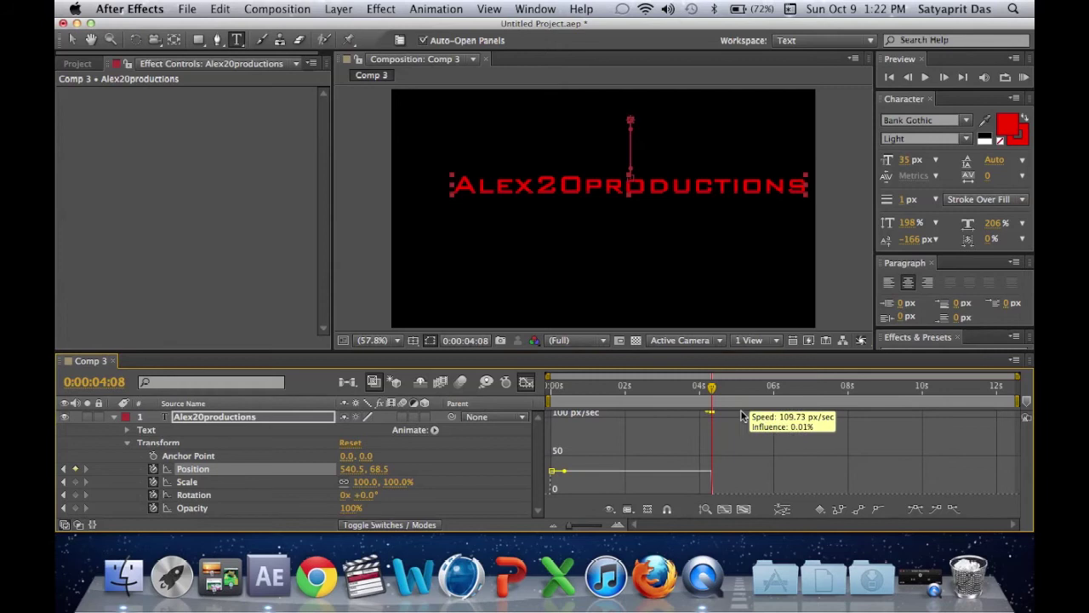
pyautogui.moveTo(741, 416); pyautogui.dragTo(621, 436)
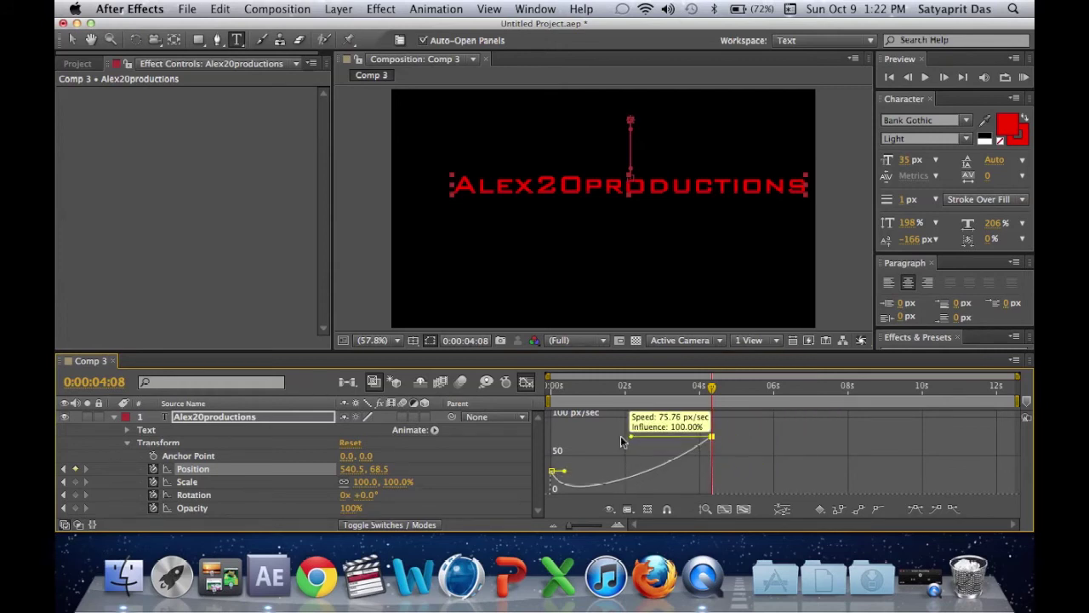
pyautogui.click(525, 382)
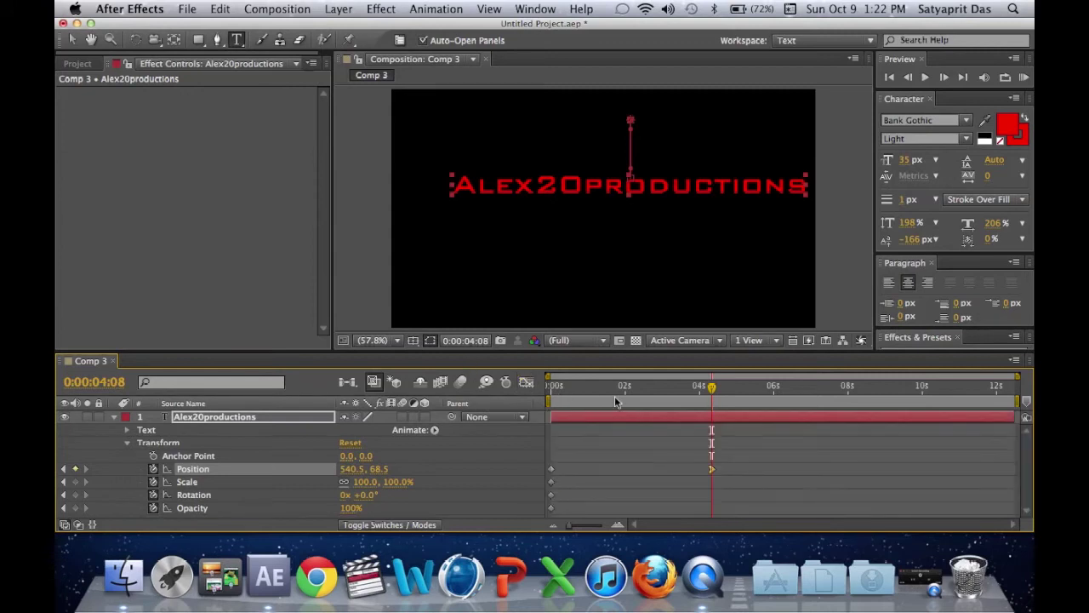
# Drag the top Position keyframe from about 4 seconds to 1 second and preview the quicker rise.
pyautogui.click(614, 398)
pyautogui.press('KP_0')
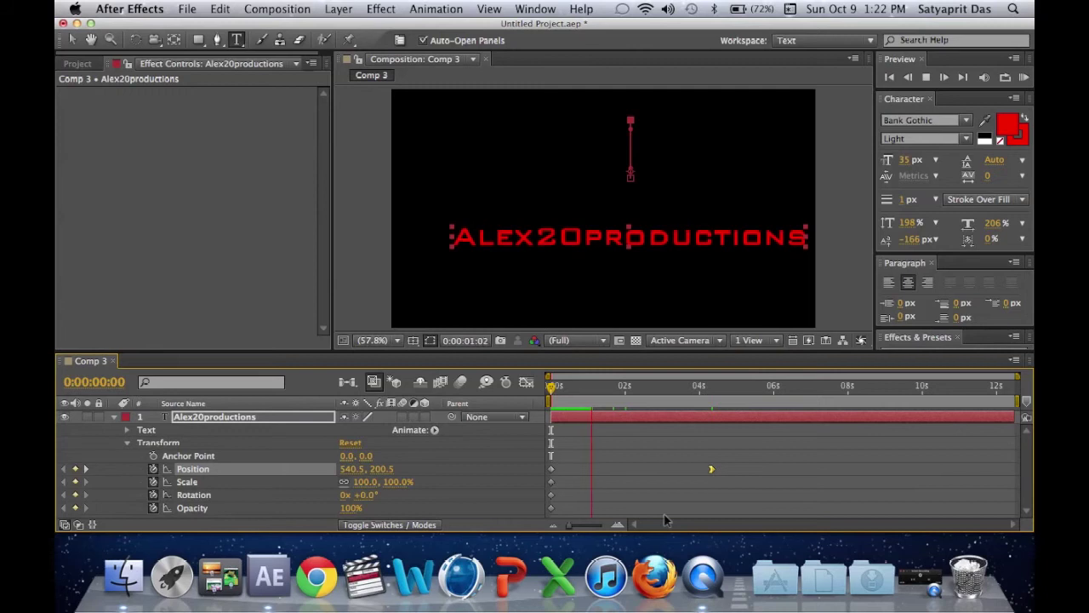
pyautogui.moveTo(713, 473); pyautogui.dragTo(588, 478)
pyautogui.press('KP_0')
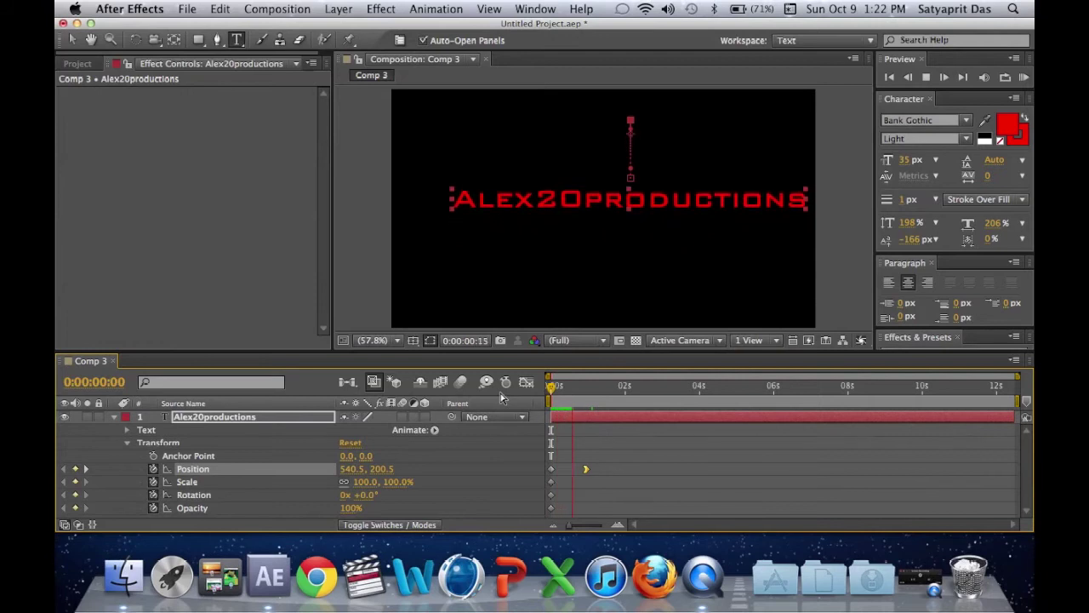
pyautogui.click(526, 383)
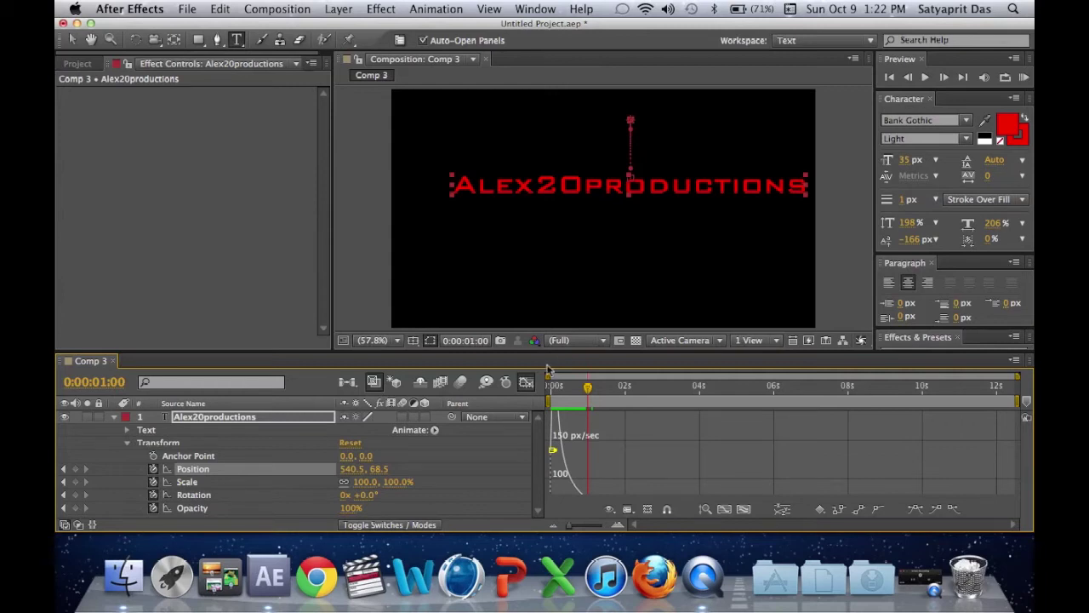
pyautogui.click(527, 384)
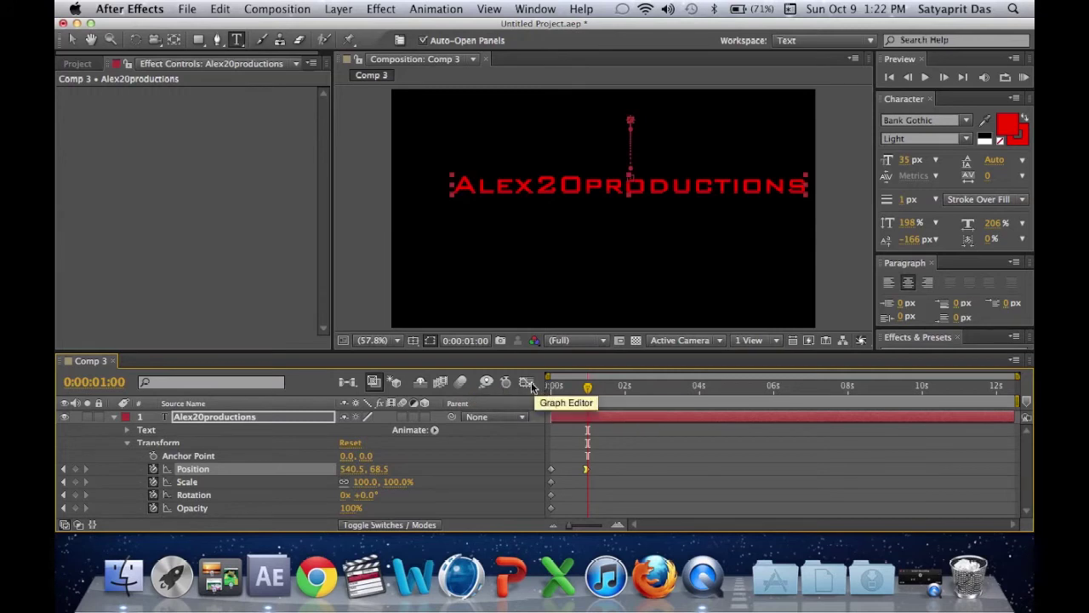
# Apply Video Copilot's Twitch to the Alex20productions layer and show its Enable options.
pyautogui.click(183, 418)
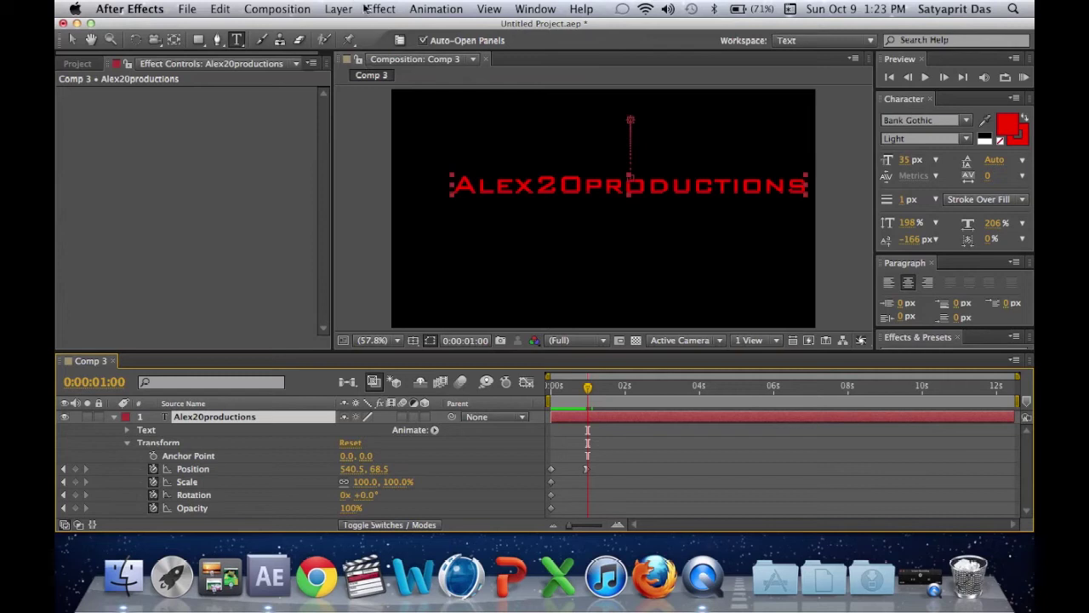
pyautogui.click(338, 9)
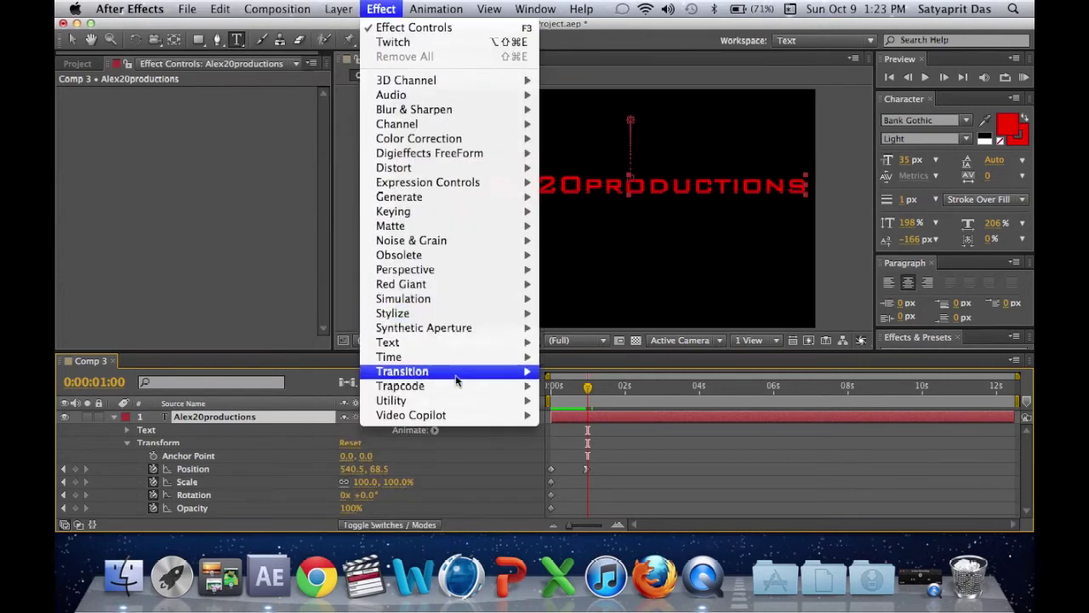
pyautogui.moveTo(465, 415)
pyautogui.click(565, 444)
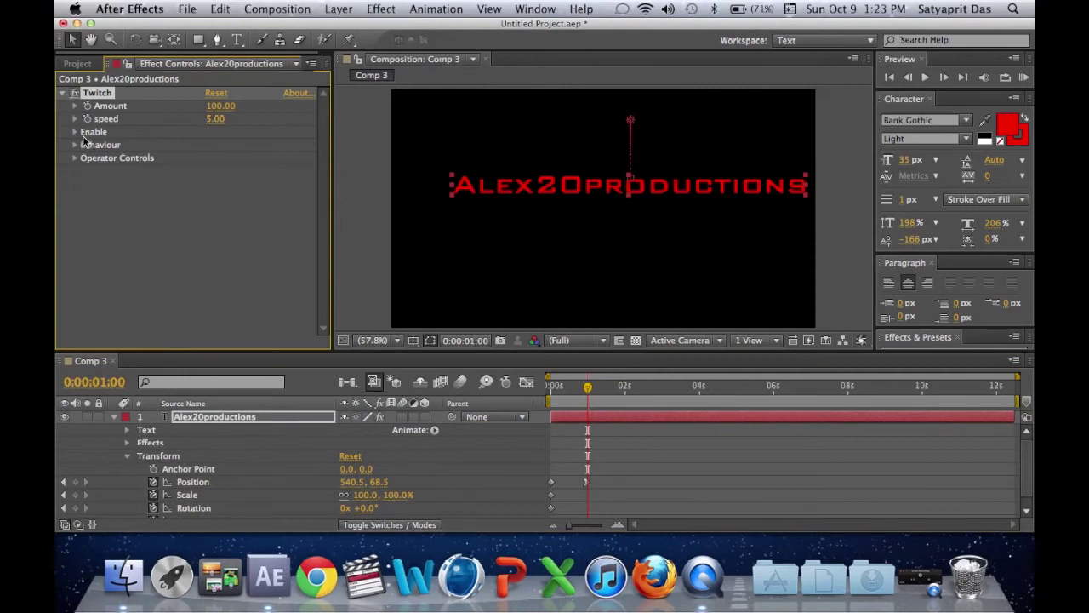
pyautogui.click(75, 133)
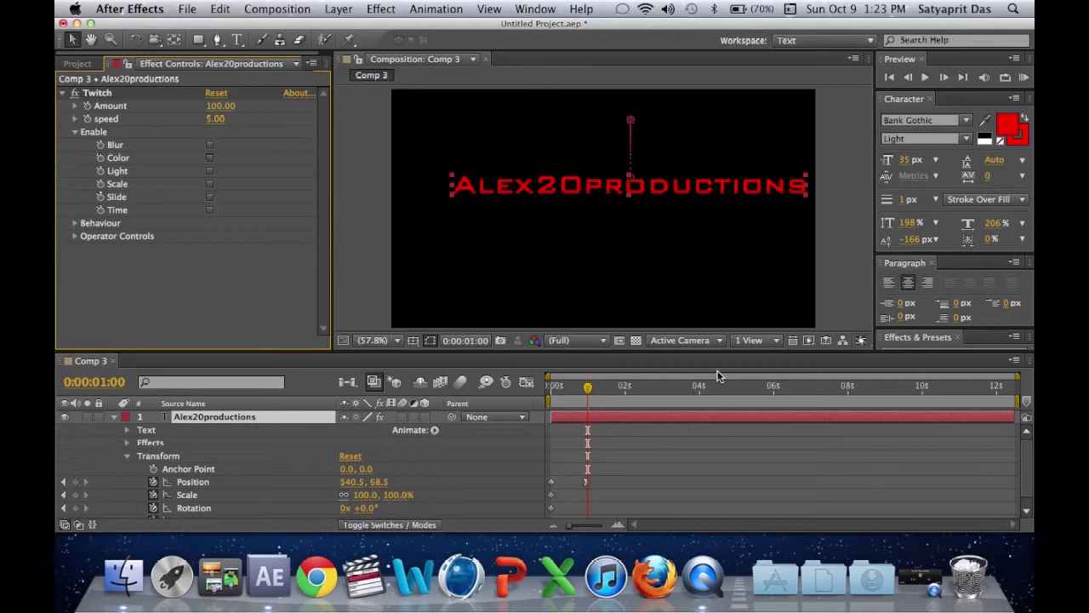
pyautogui.click(601, 405)
pyautogui.press('Home')
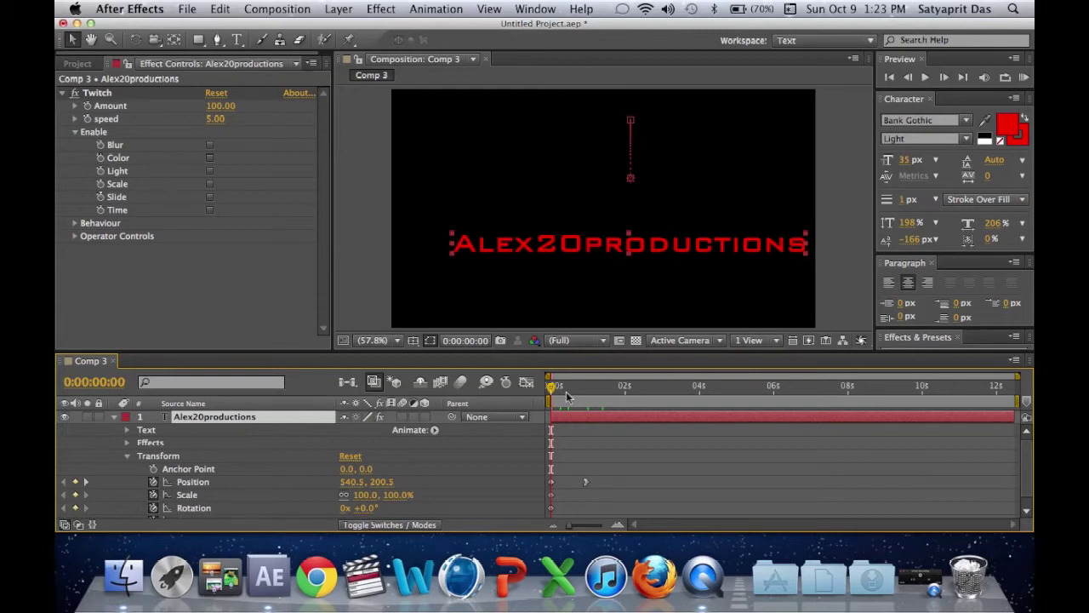
# Delete all the text's Transform keyframes and preview from the start.
pyautogui.moveTo(567, 391); pyautogui.dragTo(619, 387)
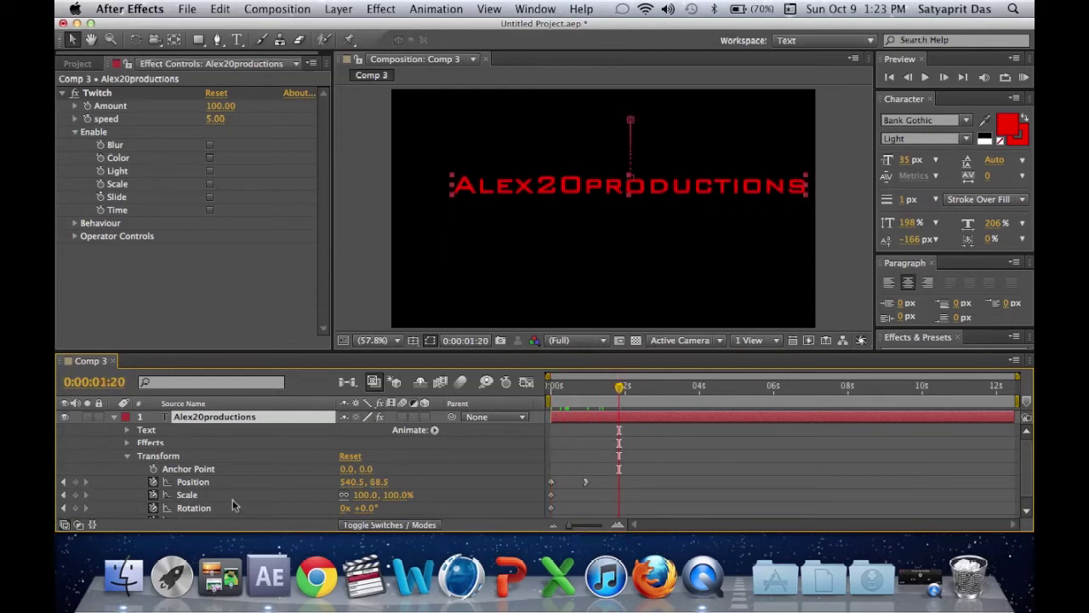
pyautogui.scroll(-1, 608, 413)
pyautogui.moveTo(621, 452); pyautogui.dragTo(495, 549)
pyautogui.press('Delete')
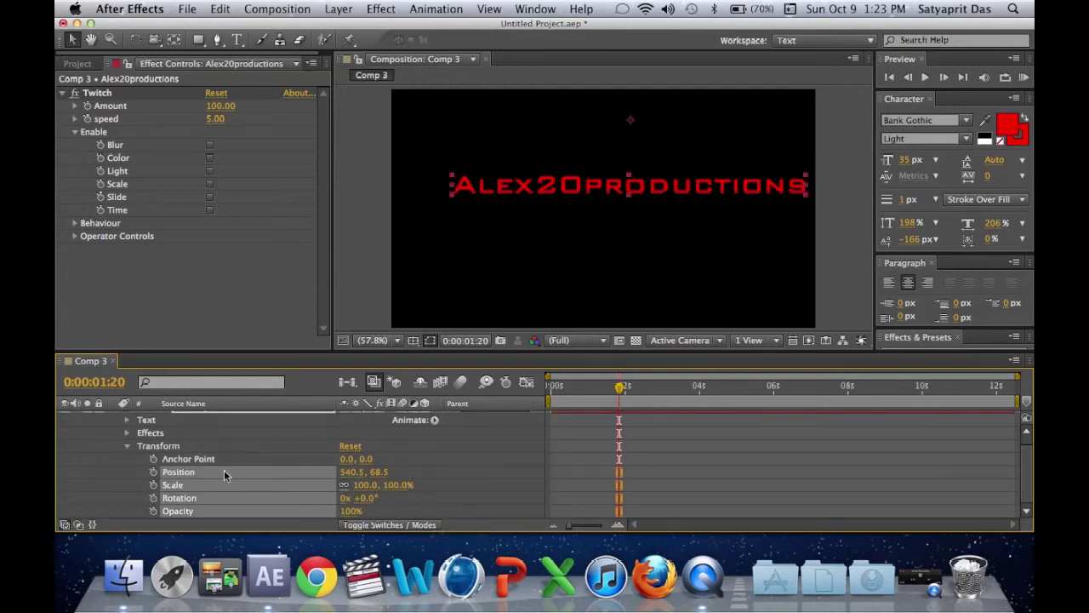
pyautogui.click(125, 447)
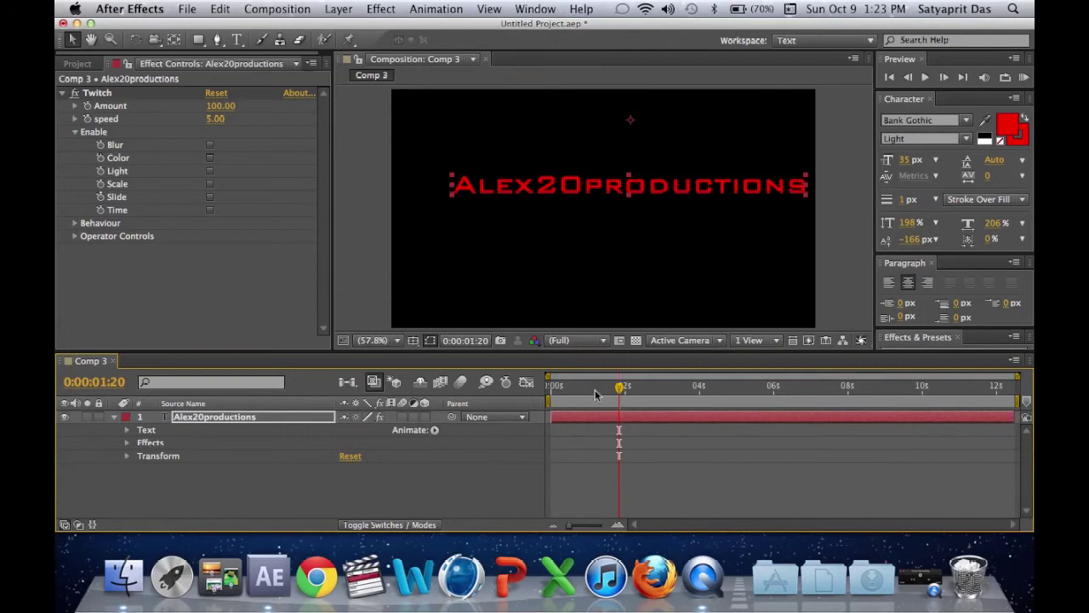
pyautogui.press('KP_0')
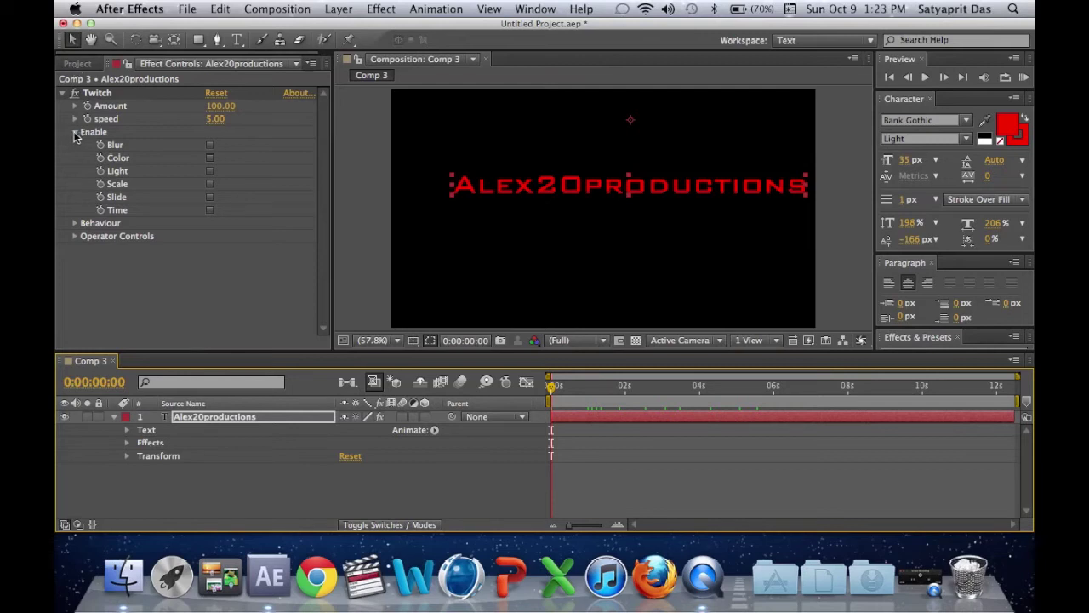
# Enable Twitch's Scale and Slide options and preview the jittering text.
pyautogui.click(74, 136)
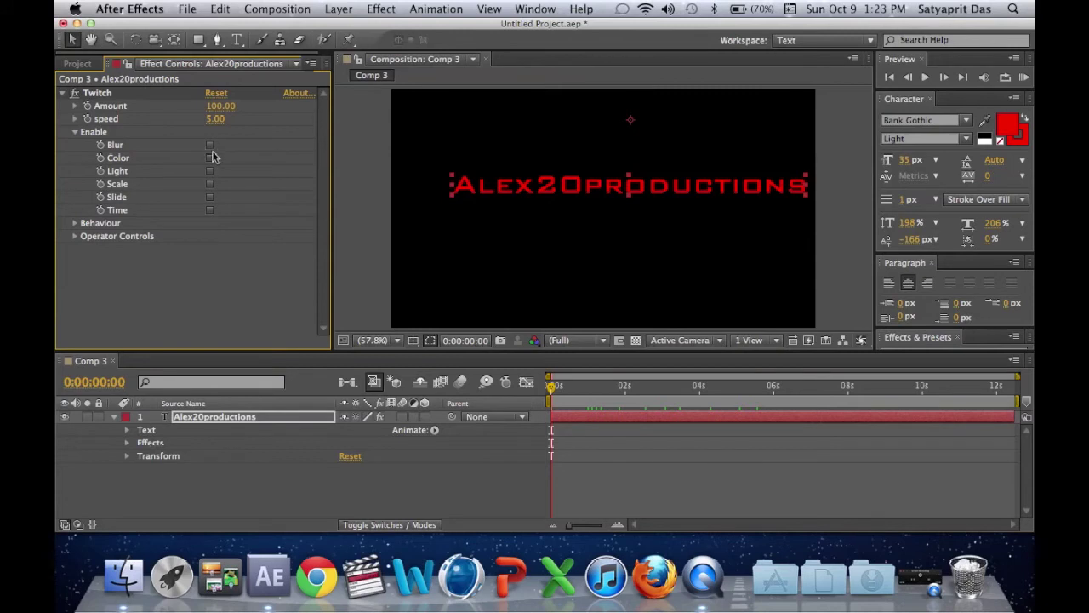
pyautogui.click(210, 184)
pyautogui.click(210, 197)
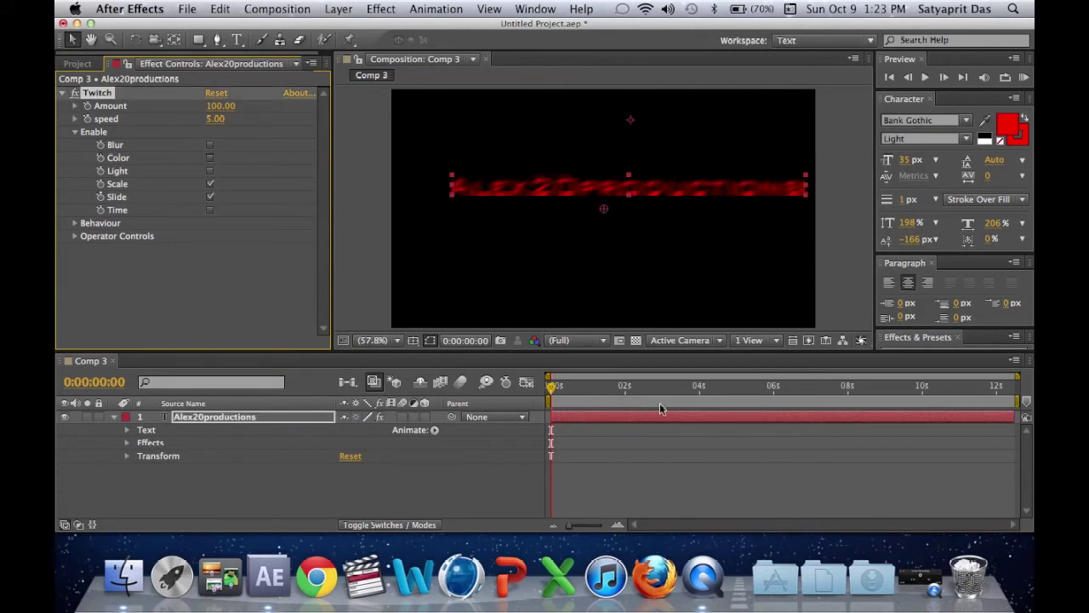
pyautogui.press('space')
pyautogui.press('space')
pyautogui.press('space')
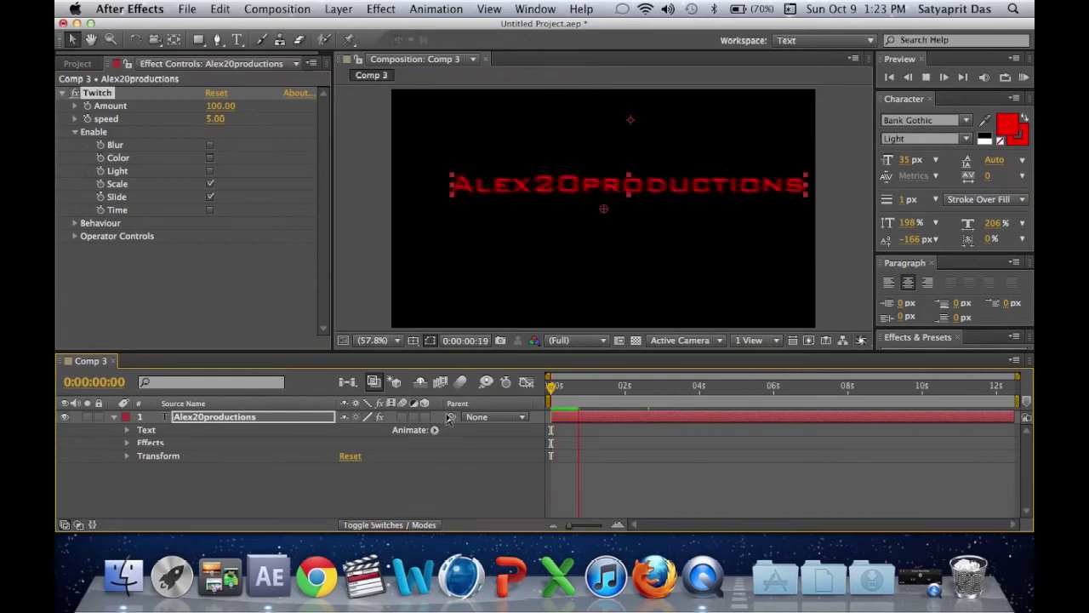
pyautogui.click(591, 329)
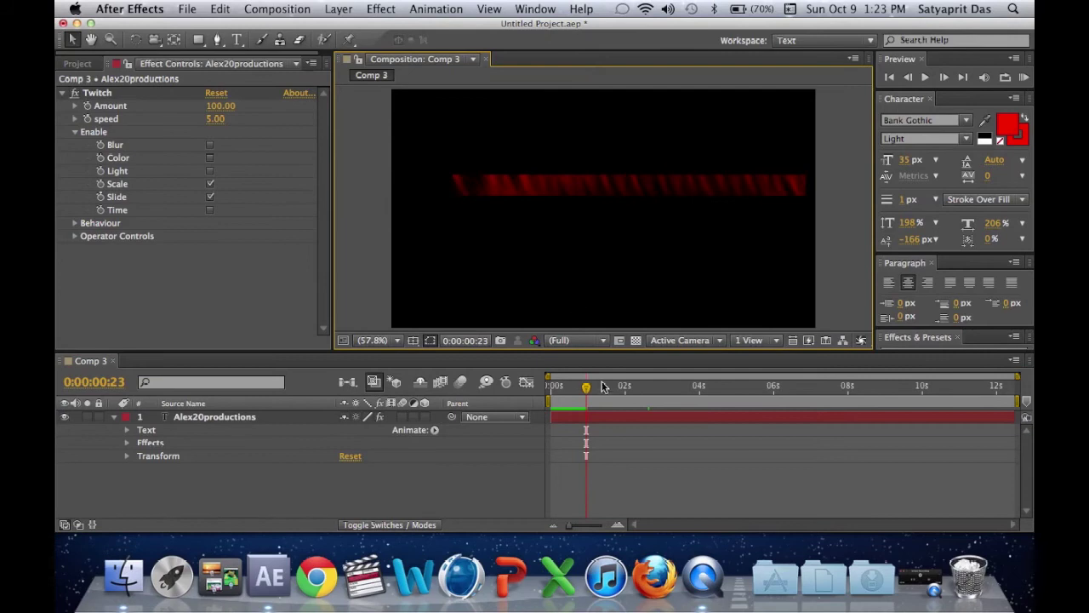
pyautogui.press('space')
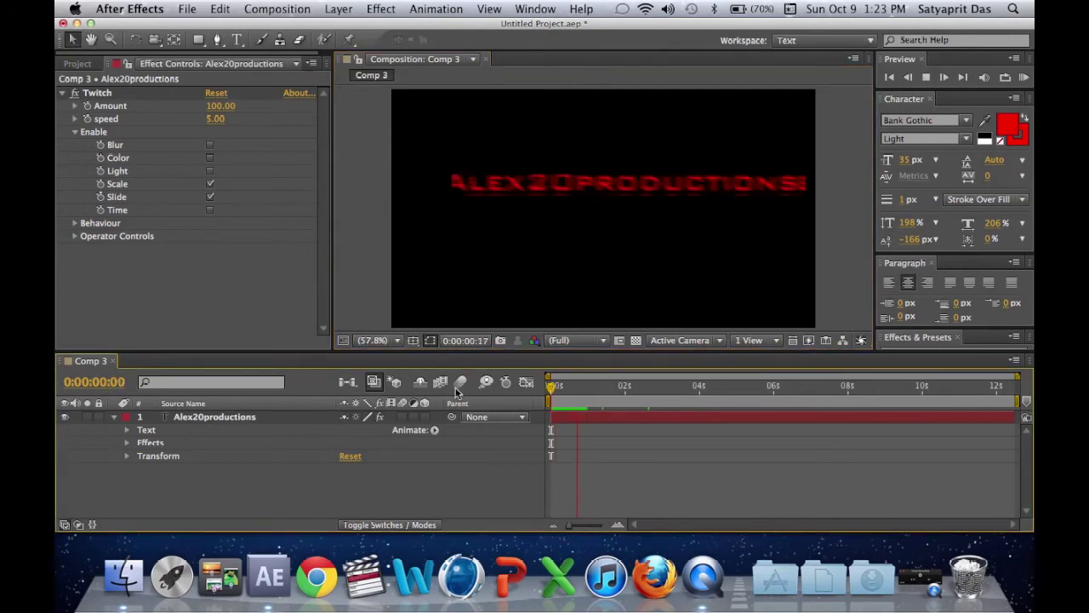
pyautogui.press('space')
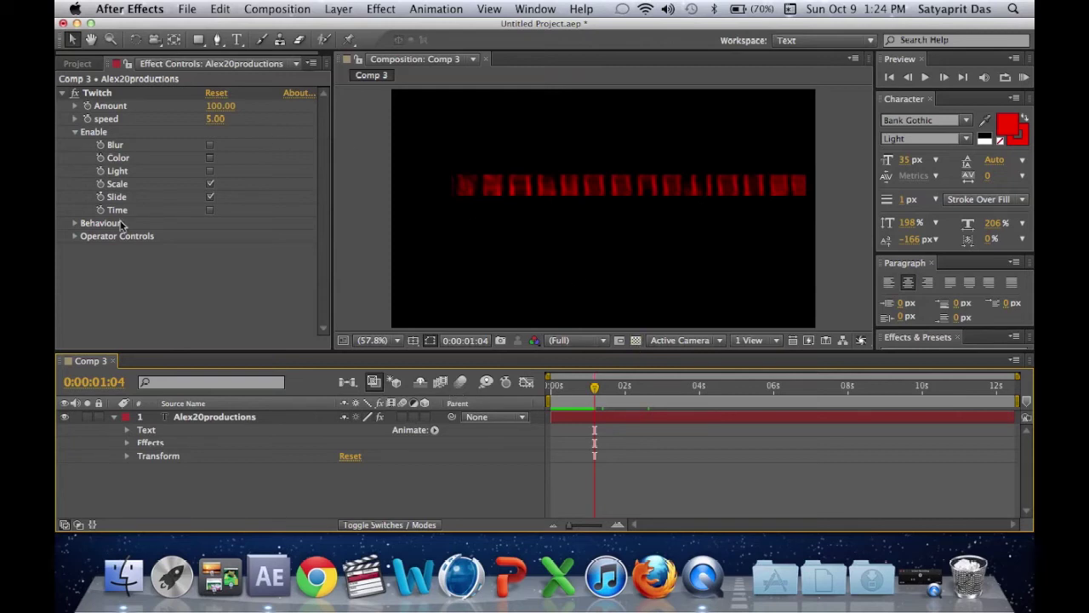
pyautogui.click(74, 224)
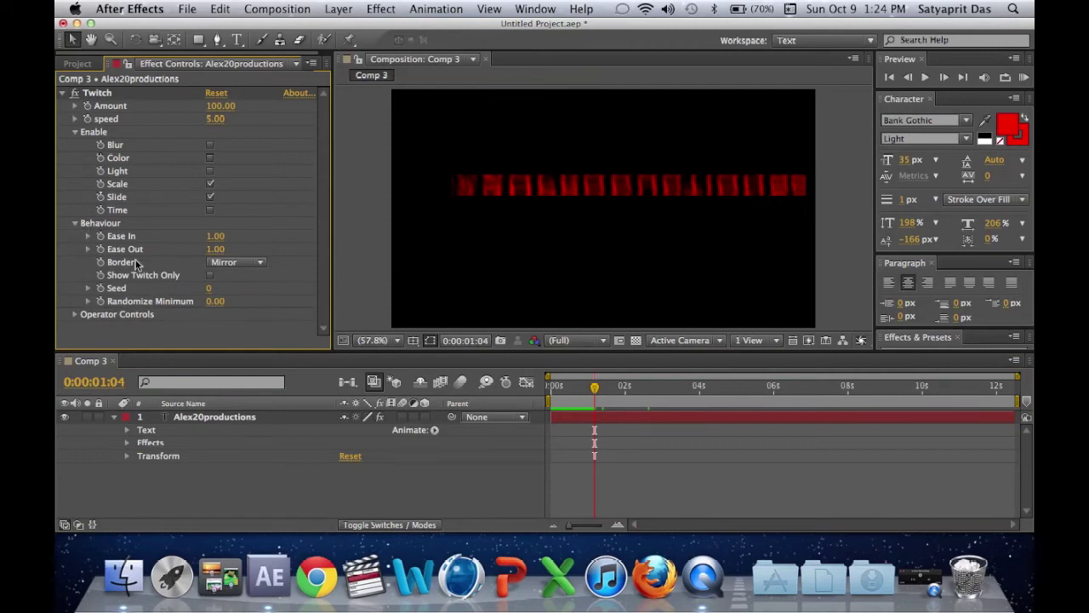
# Change Twitch's Border from Mirror to Expand and preview the smearing text.
pyautogui.click(247, 263)
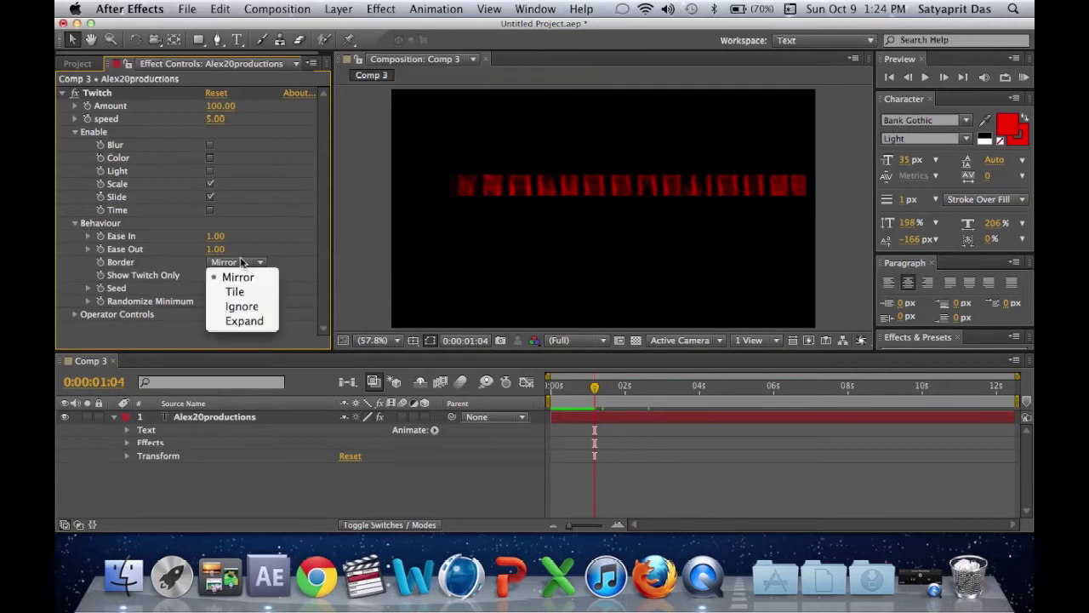
pyautogui.click(244, 320)
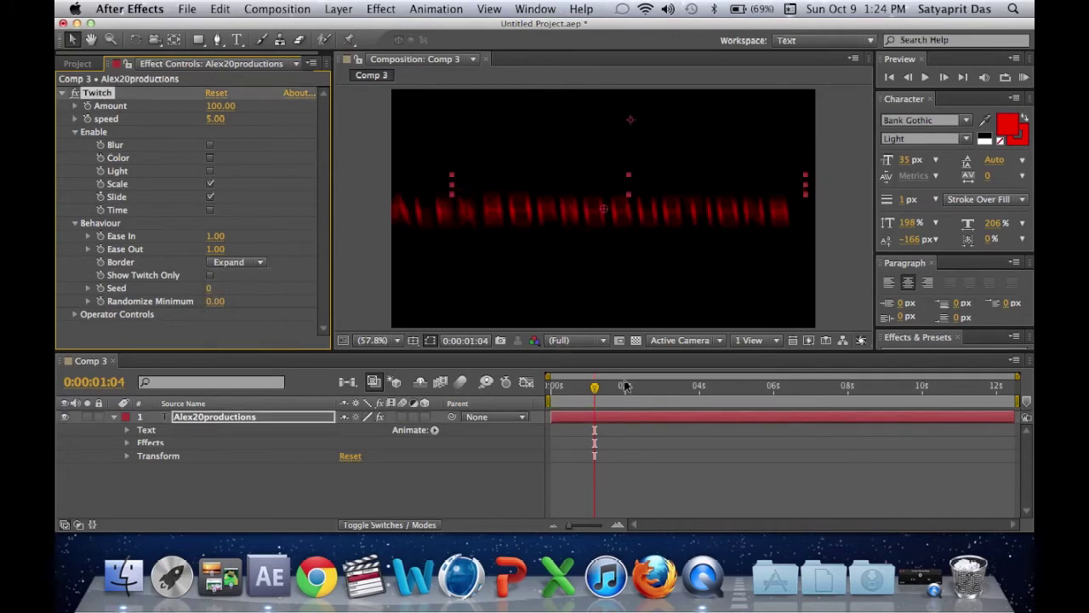
pyautogui.click(479, 416)
pyautogui.press('space')
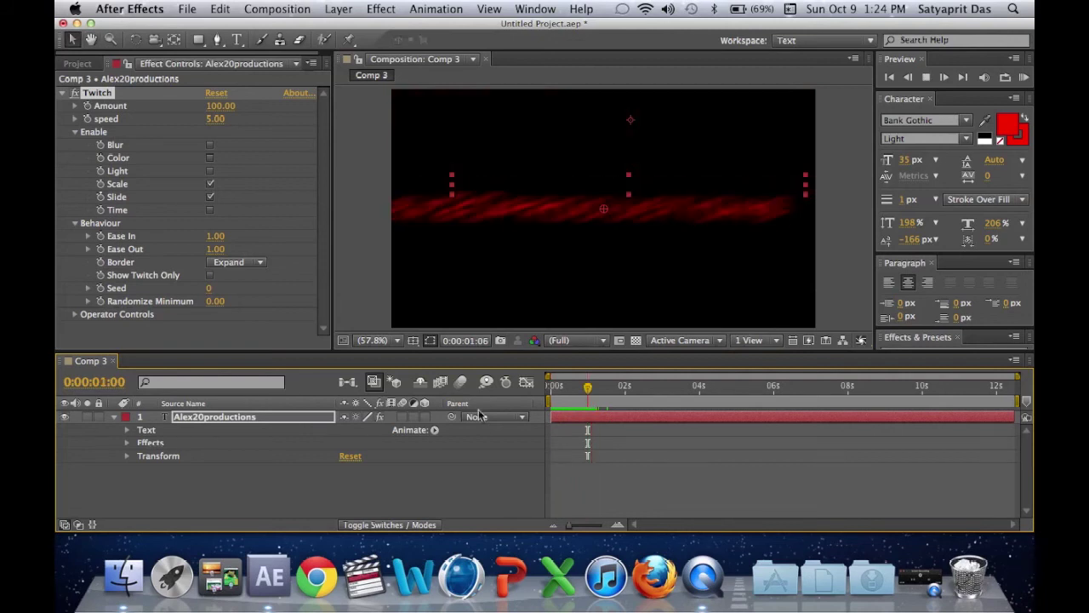
pyautogui.click(576, 388)
pyautogui.moveTo(575, 388); pyautogui.dragTo(536, 396)
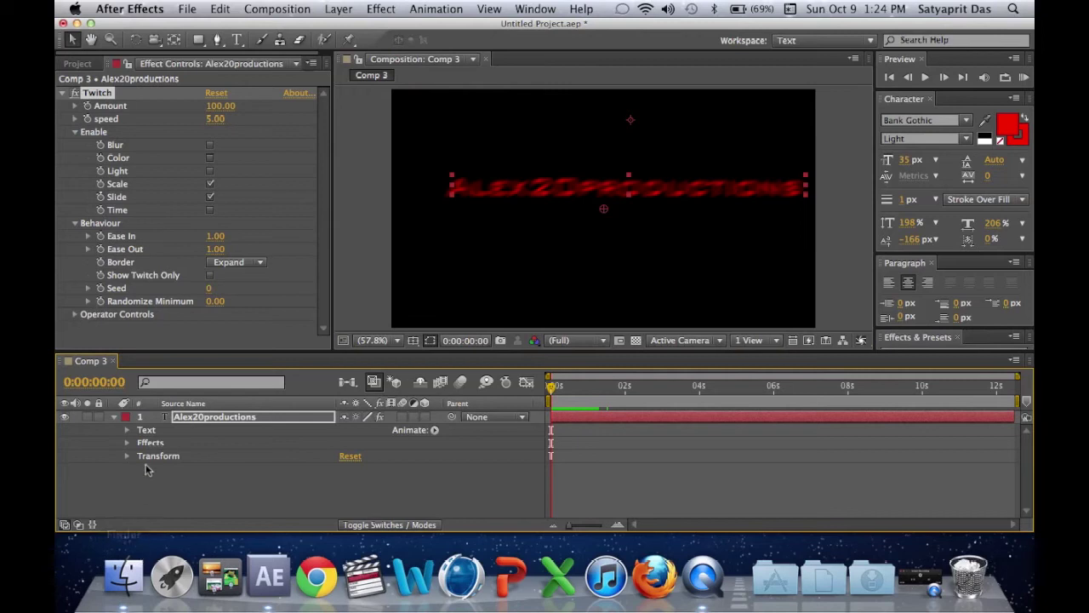
# Reveal Twitch's Scale operator in the timeline: Scale Amount 50, Scale Twitches 1, Scale Origin 480, 270.
pyautogui.click(126, 442)
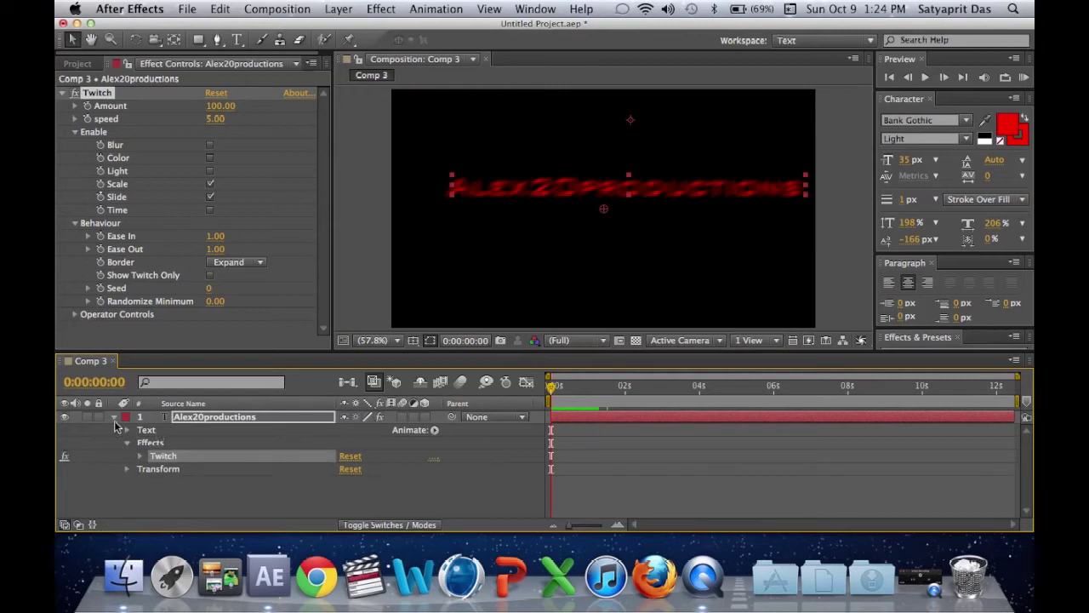
pyautogui.click(114, 417)
pyautogui.click(114, 418)
pyautogui.click(141, 456)
pyautogui.scroll(-1, 143, 460)
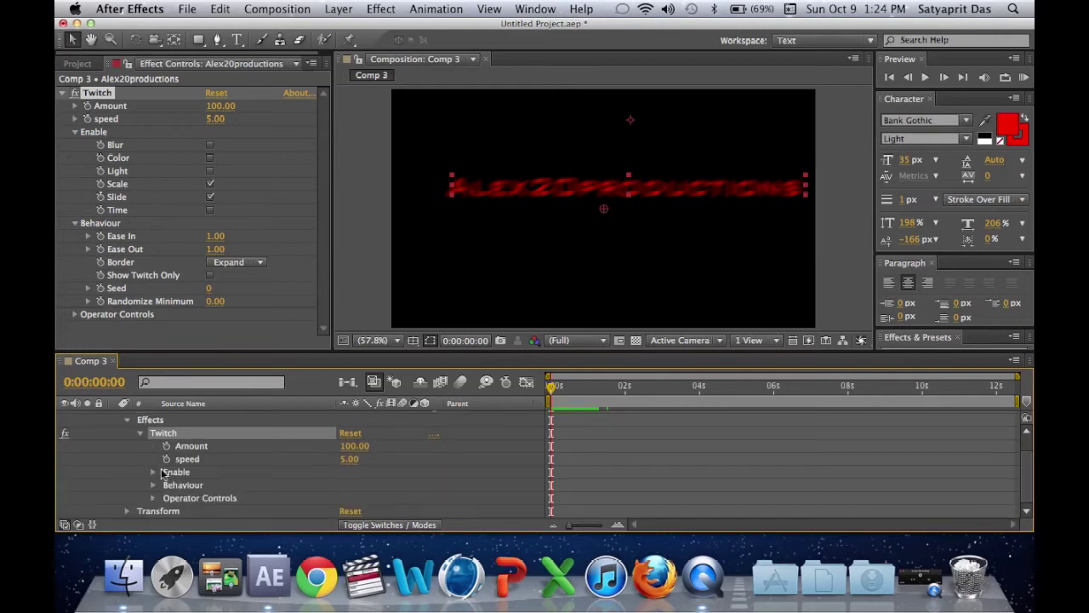
pyautogui.click(153, 498)
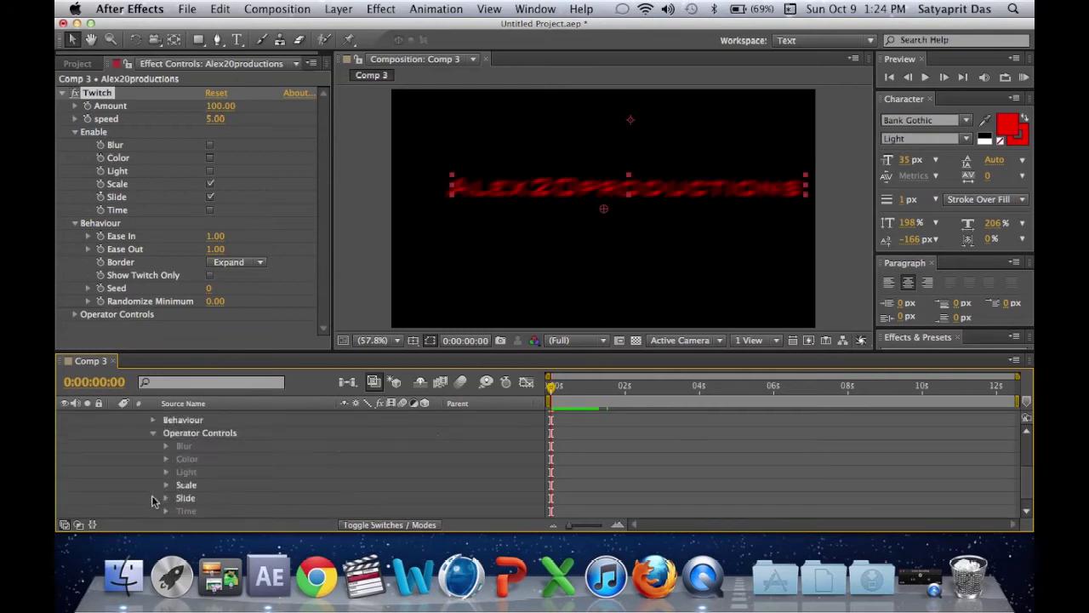
pyautogui.scroll(-1, 149, 484)
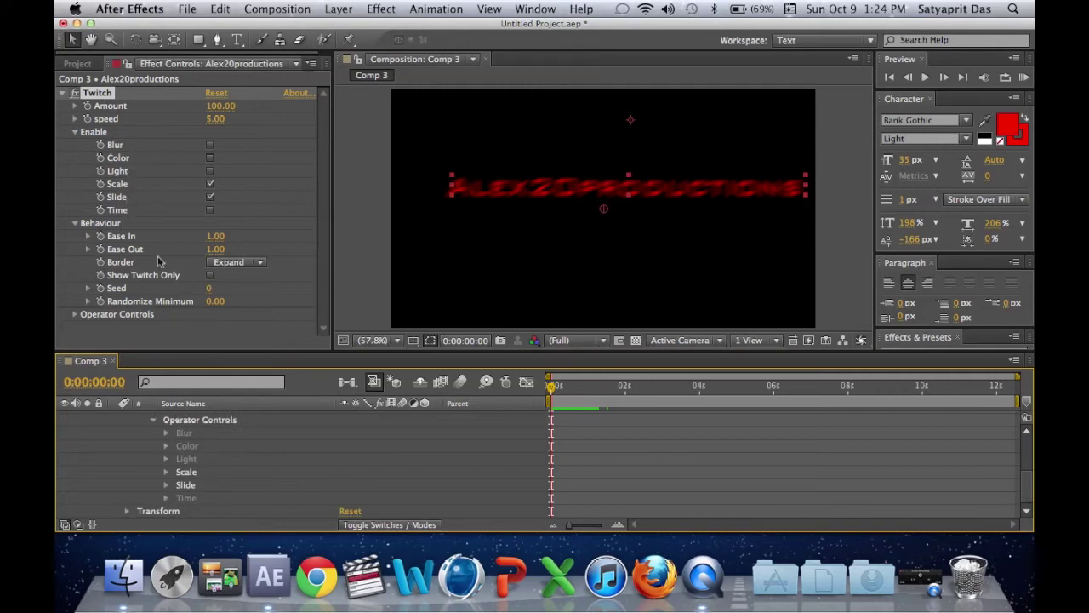
pyautogui.click(167, 482)
pyautogui.click(167, 474)
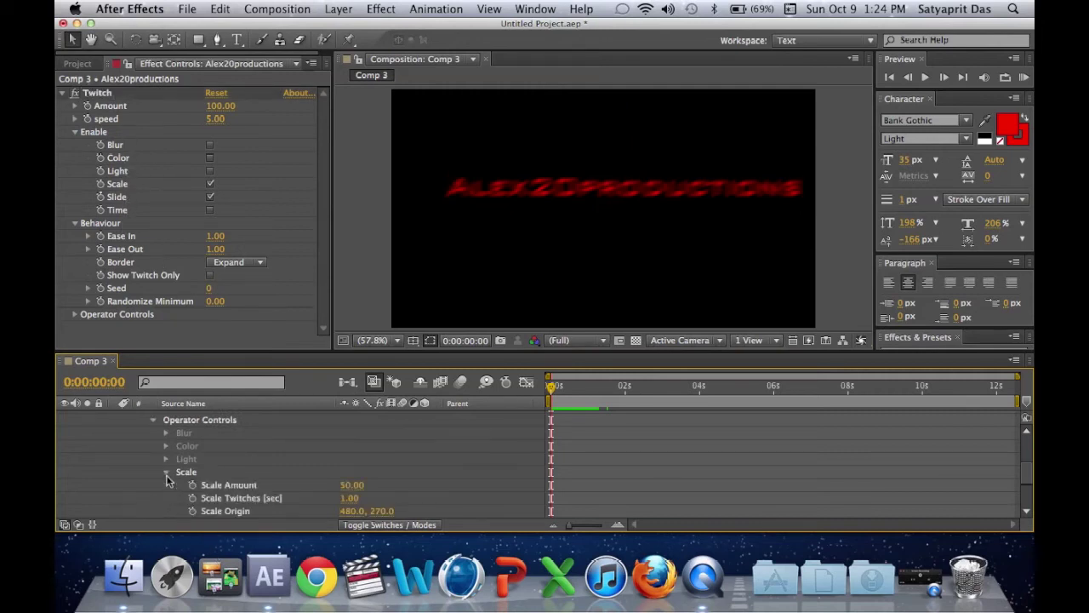
pyautogui.scroll(-4, 145, 478)
pyautogui.scroll(3, 145, 478)
pyautogui.scroll(-3, 144, 481)
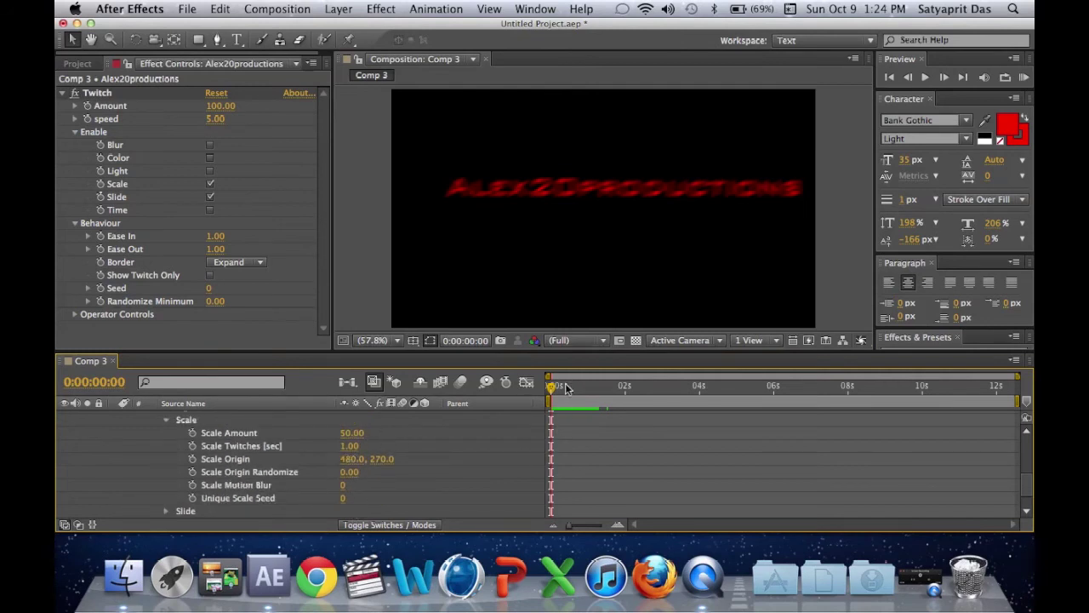
# Keyframe Scale Amount from 0 at the start to 60 at about one second.
pyautogui.click(193, 432)
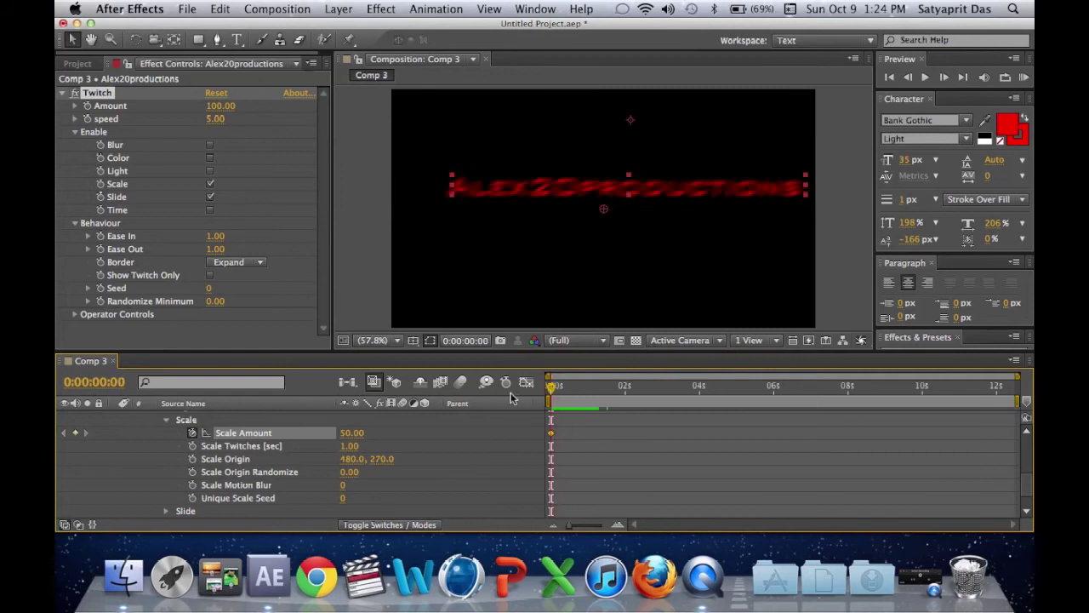
pyautogui.click(354, 433)
pyautogui.write('0')
pyautogui.press('Return')
pyautogui.click(562, 387)
pyautogui.moveTo(562, 389); pyautogui.dragTo(565, 390)
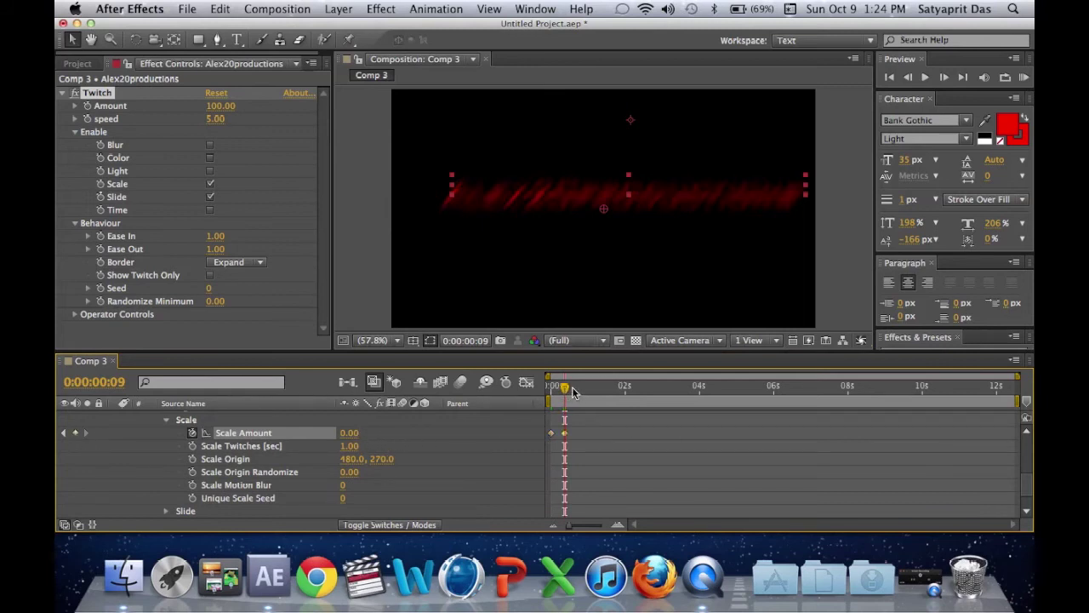
pyautogui.moveTo(573, 391); pyautogui.dragTo(591, 389)
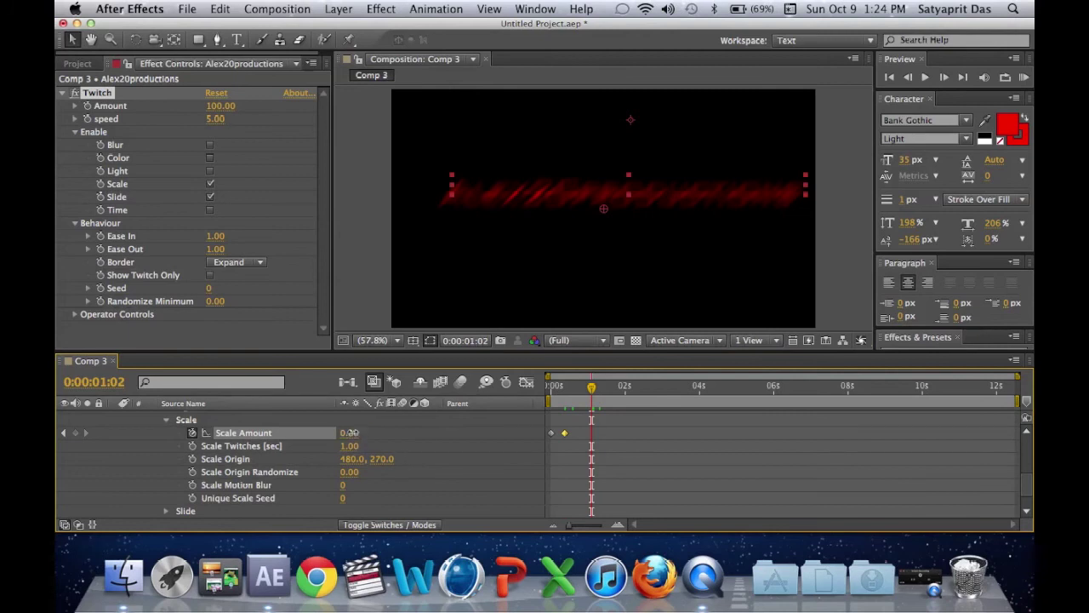
pyautogui.click(352, 432)
pyautogui.write('60')
pyautogui.press('Return')
# Return to the start, turn off Twitch's Slide operator, and move the text down.
pyautogui.moveTo(600, 400); pyautogui.dragTo(422, 415)
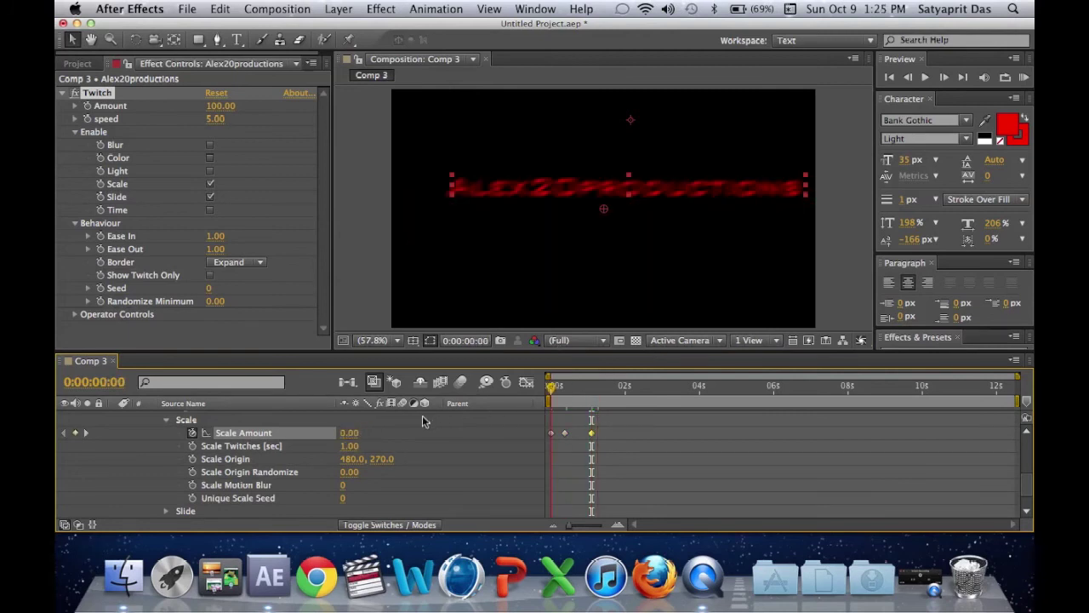
pyautogui.click(210, 197)
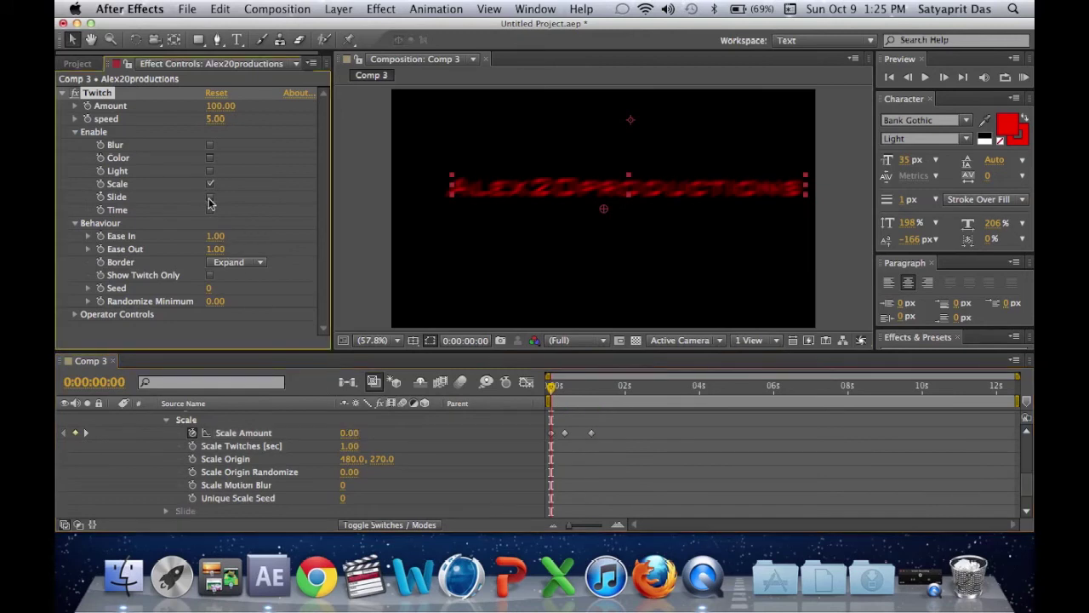
pyautogui.moveTo(587, 192); pyautogui.dragTo(576, 218)
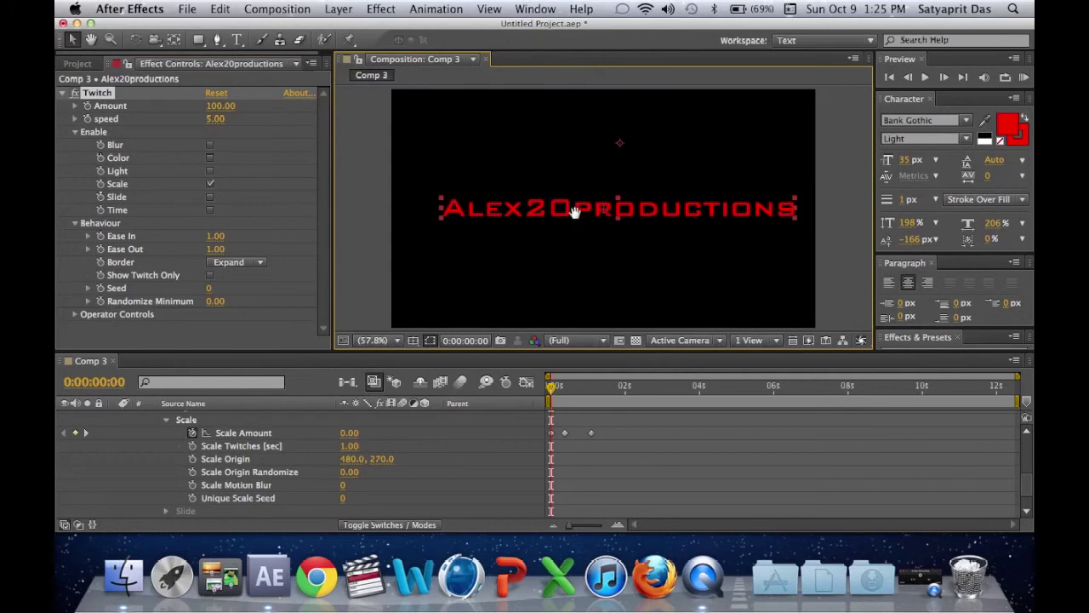
# Set the Scale Origin Y value to 167 and RAM-preview the text animation.
pyautogui.press('space')
pyautogui.press('space')
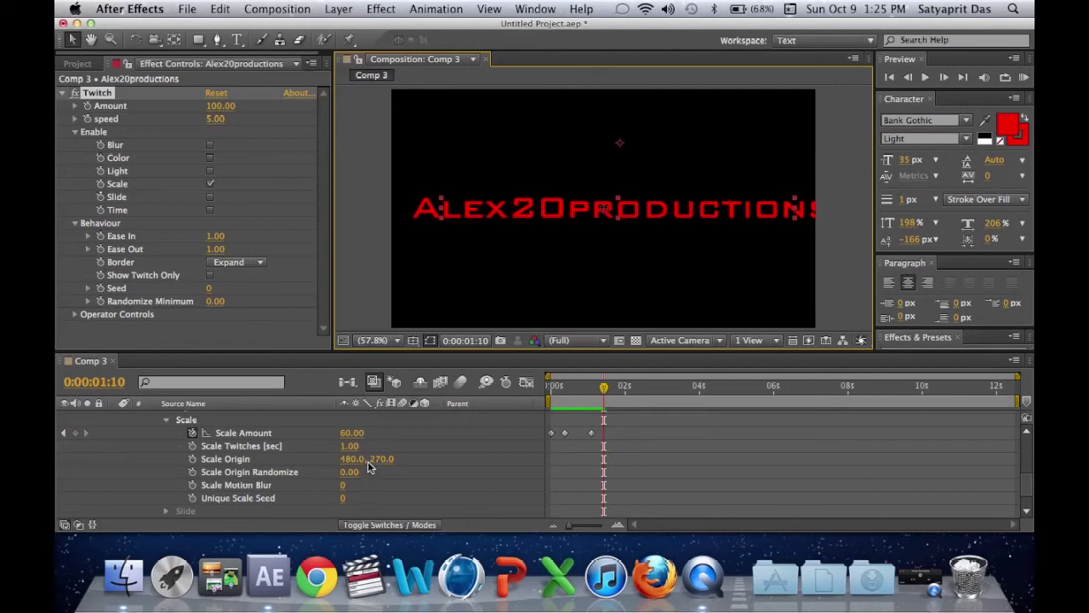
pyautogui.moveTo(389, 462); pyautogui.dragTo(606, 435)
pyautogui.press('KP_0')
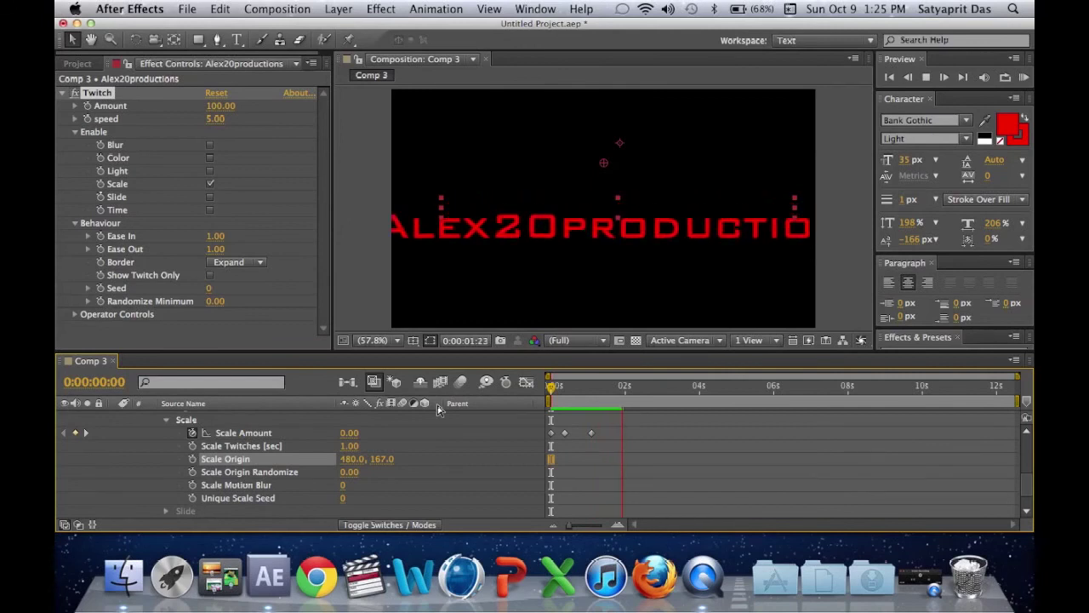
pyautogui.press('space')
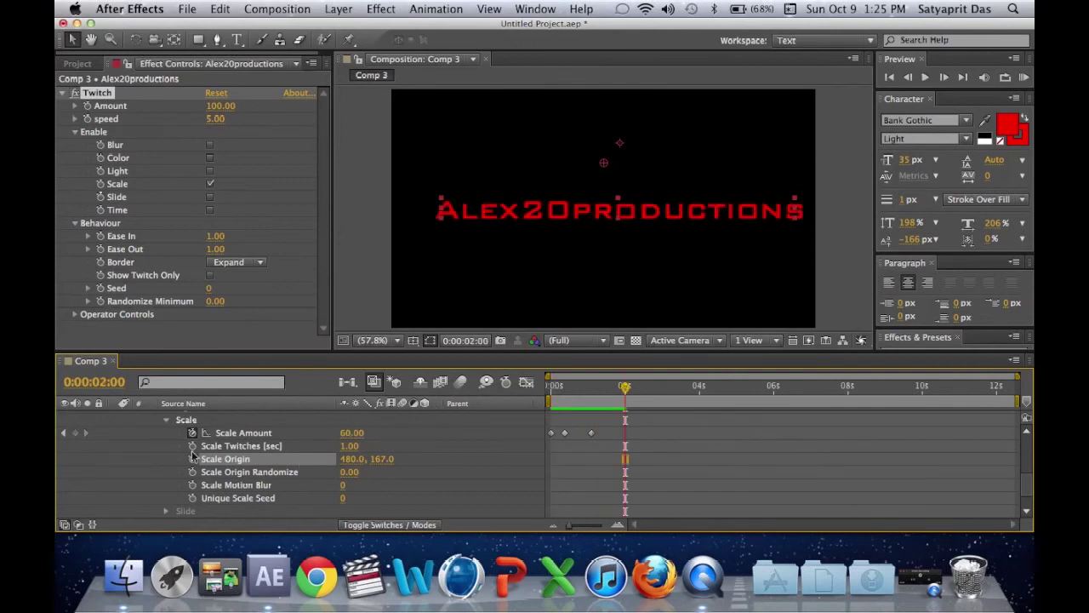
# Add a Scale Amount keyframe at 0:00:02:00 with value 0.
pyautogui.click(75, 432)
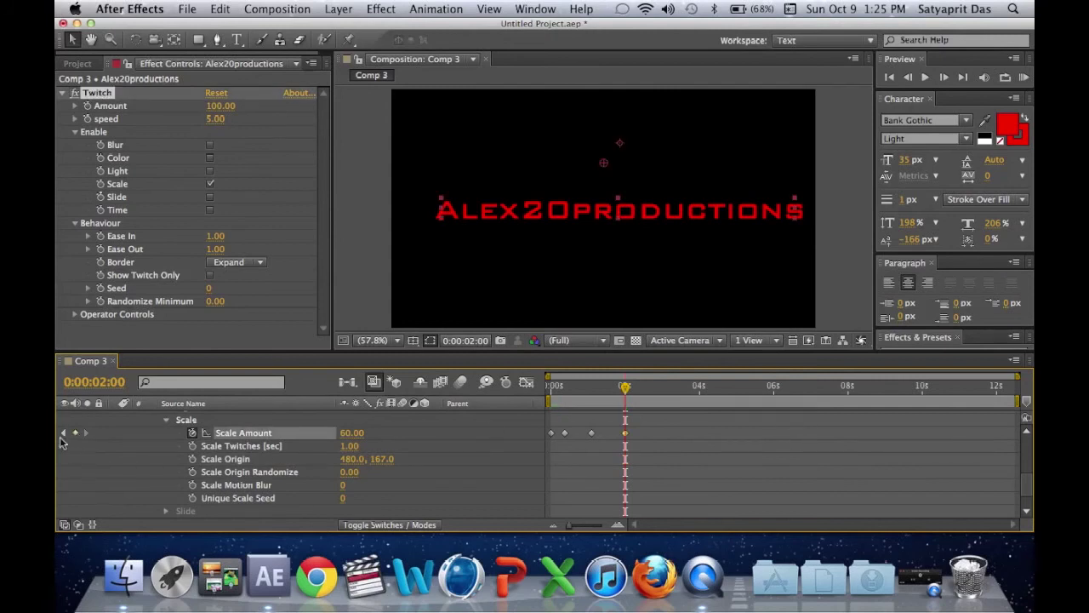
pyautogui.click(90, 437)
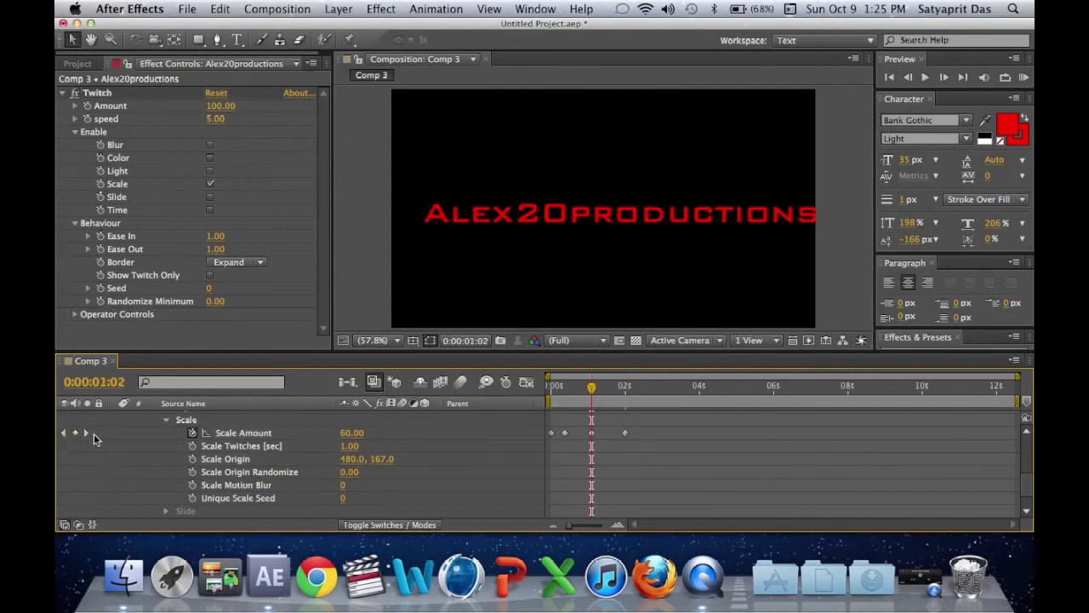
pyautogui.click(356, 432)
pyautogui.write('0')
pyautogui.press('Return')
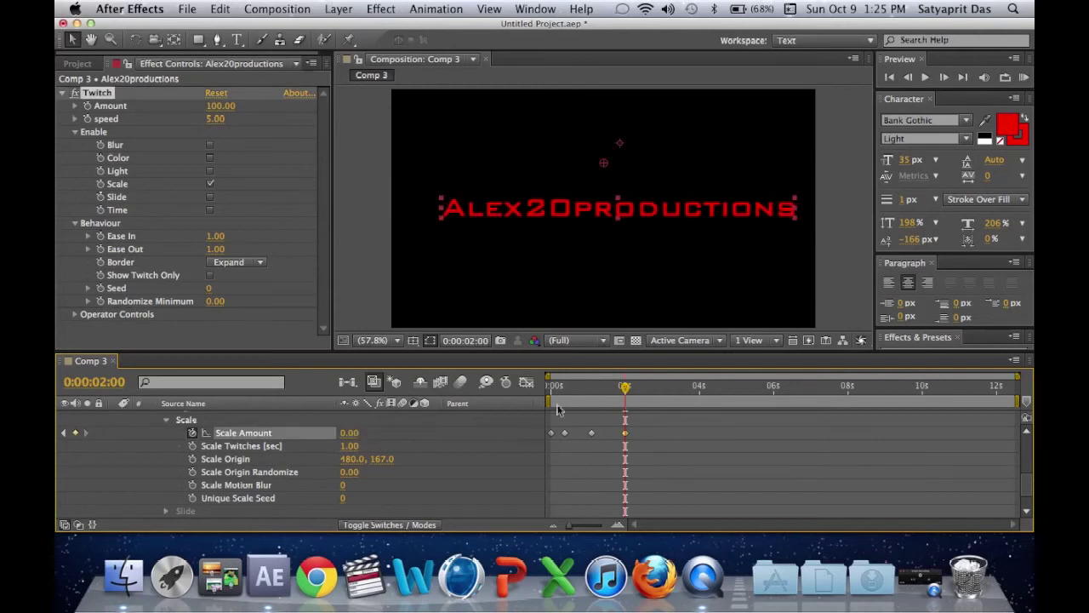
# RAM-preview the animation from near the start, then stop it.
pyautogui.moveTo(574, 390); pyautogui.dragTo(557, 385)
pyautogui.press('KP_0')
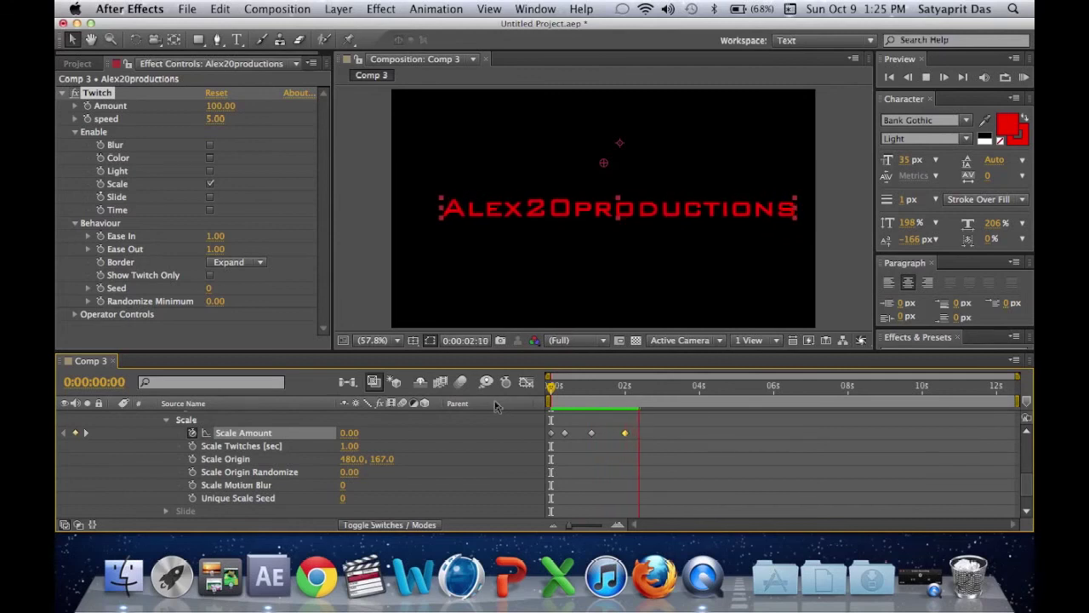
pyautogui.press('space')
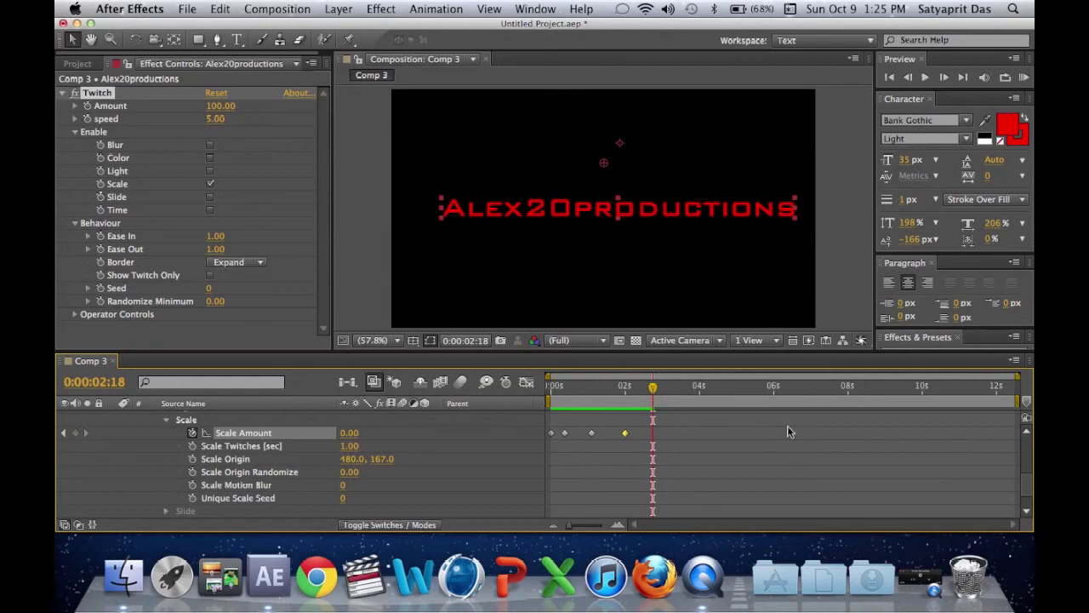
pyautogui.click(173, 435)
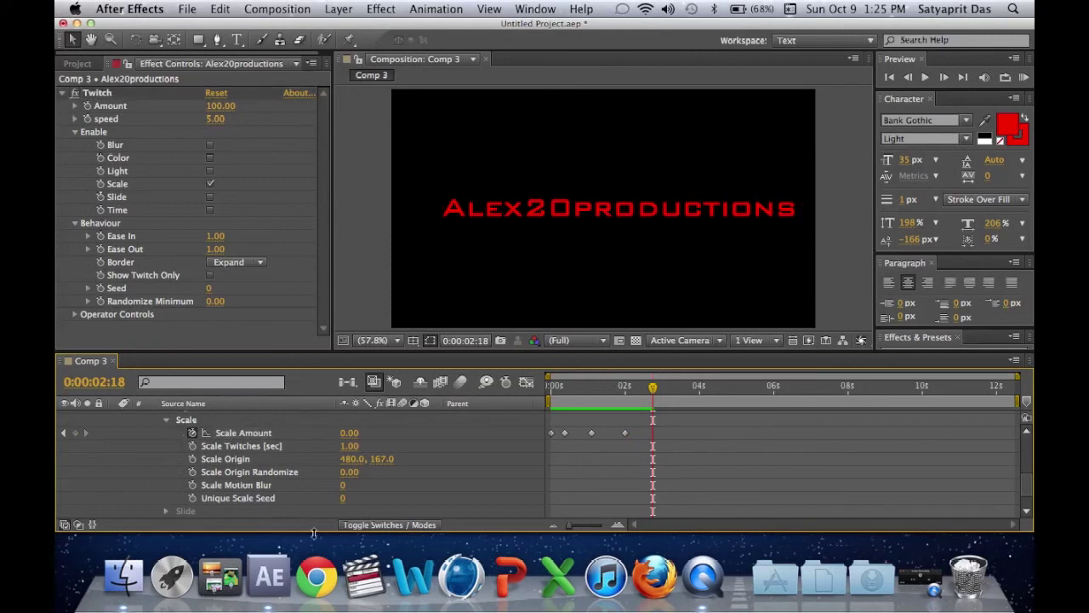
pyautogui.scroll(-1, 361, 438)
pyautogui.scroll(5, 359, 439)
pyautogui.scroll(-5, 359, 439)
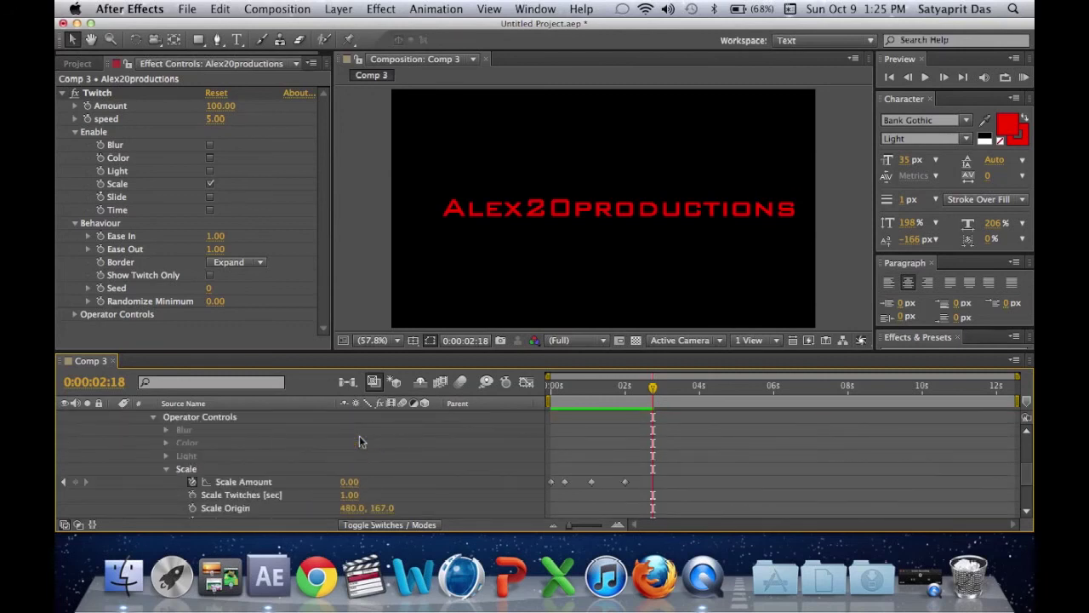
pyautogui.scroll(3, 359, 439)
pyautogui.scroll(-3, 359, 439)
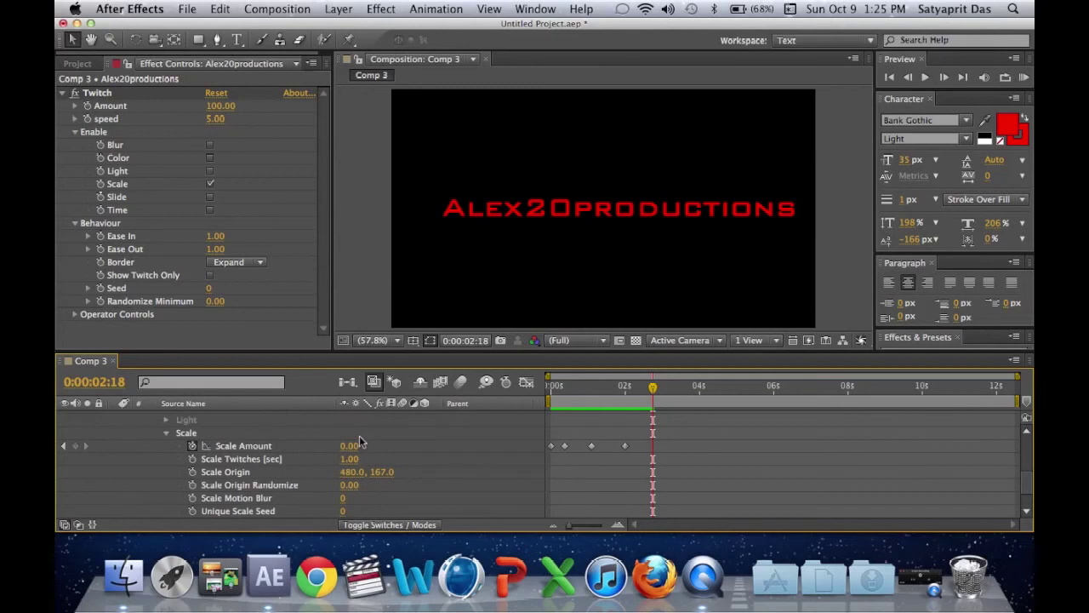
pyautogui.moveTo(652, 384); pyautogui.dragTo(636, 424)
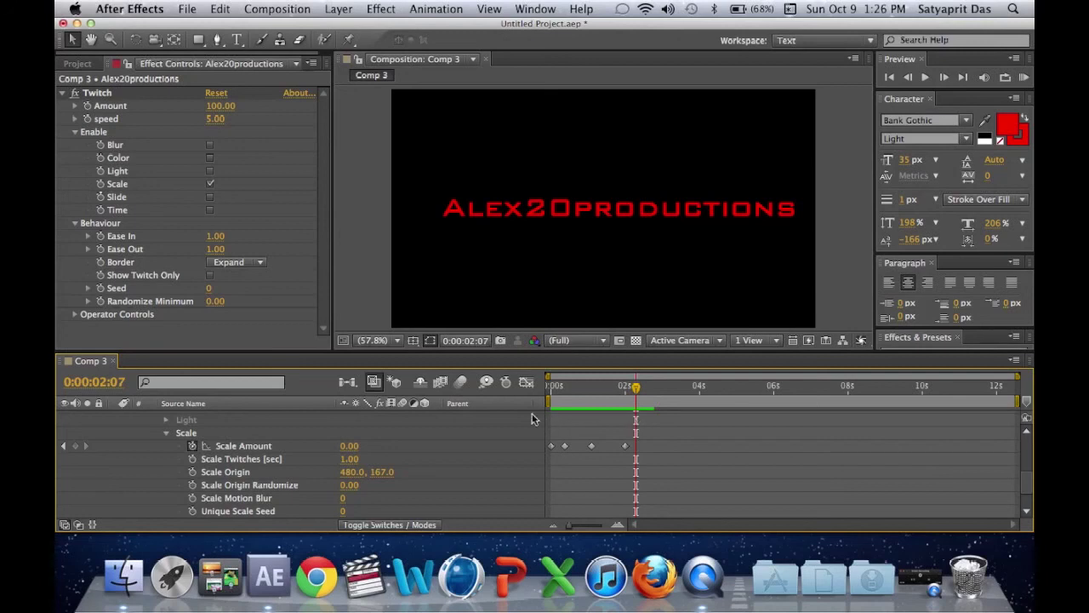
pyautogui.click(63, 444)
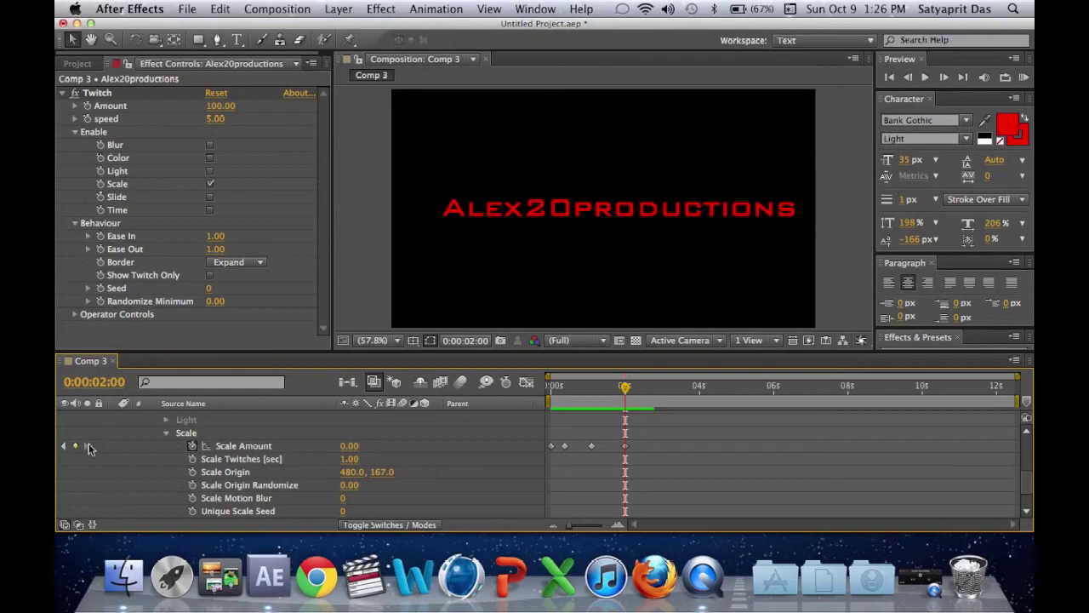
pyautogui.click(578, 388)
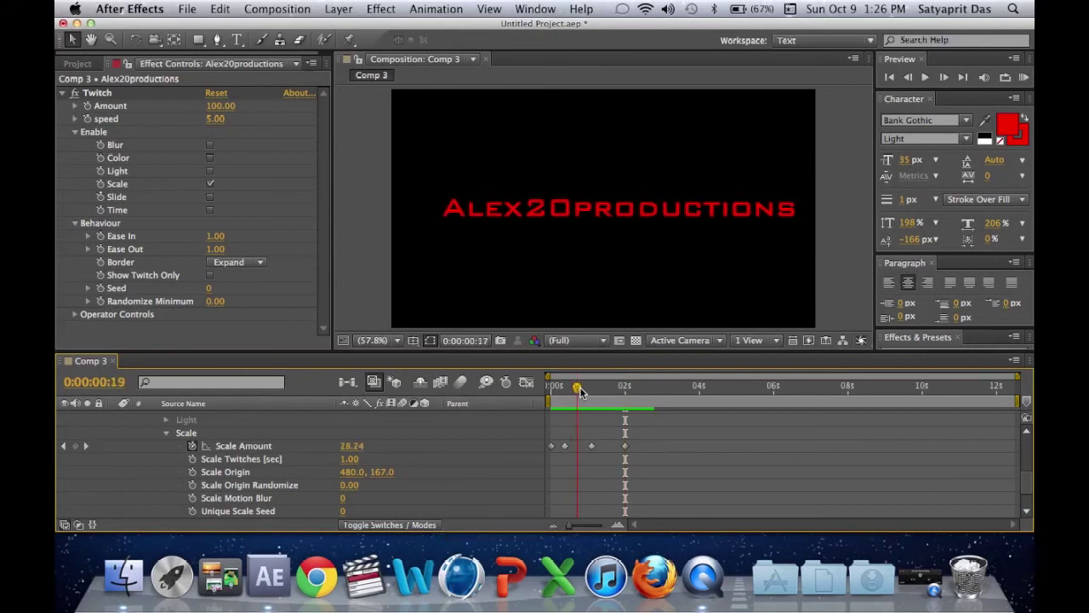
pyautogui.moveTo(579, 388)
pyautogui.mouseDown()
pyautogui.moveTo(622, 390)
pyautogui.moveTo(553, 390)
pyautogui.moveTo(570, 389)
pyautogui.mouseUp()
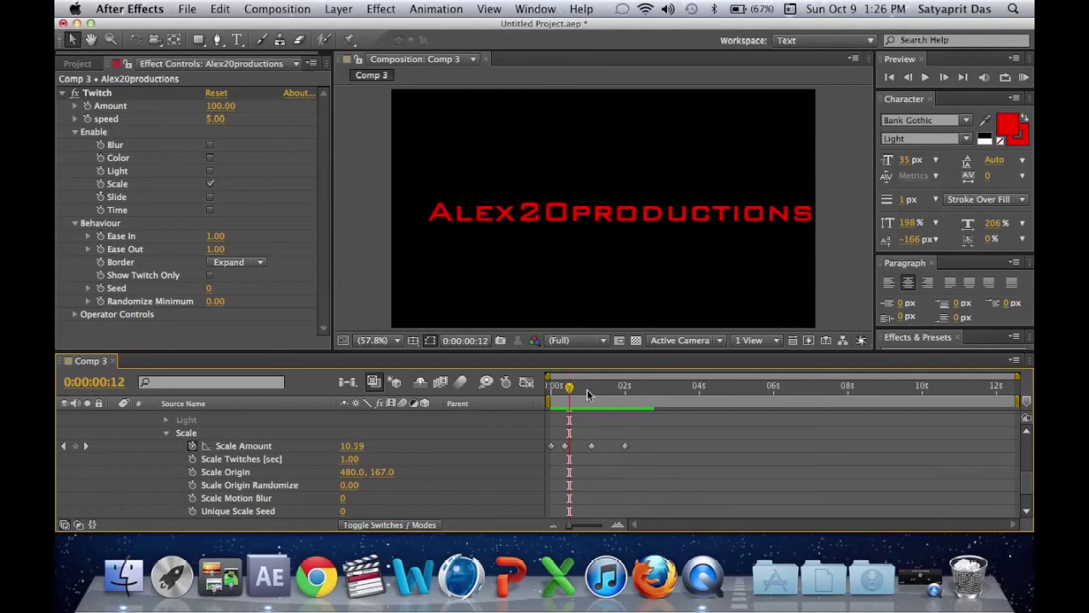